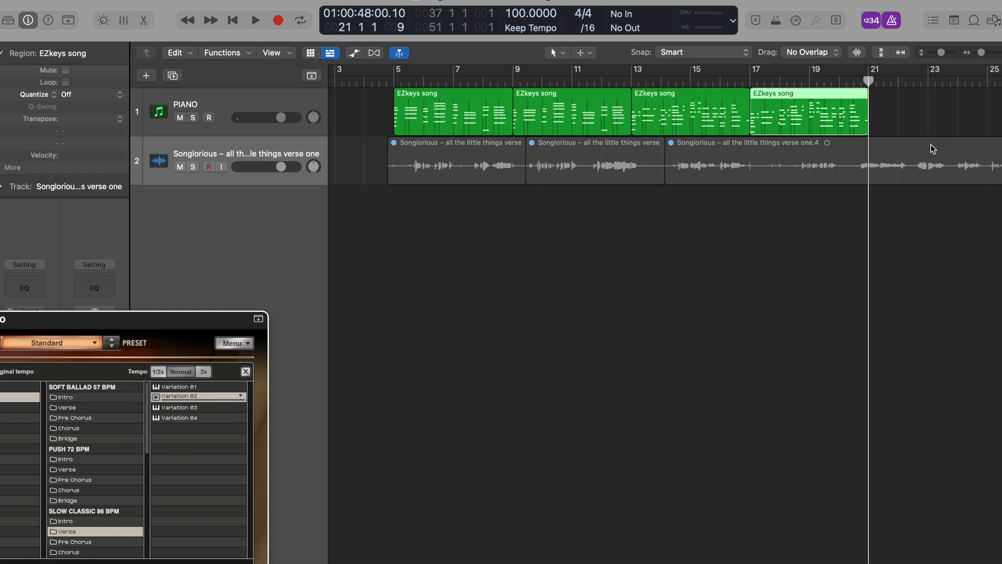
# Play back the last piano region's ending from about bar 34, with the EZkeys window moved up to show its timeline
pyautogui.scroll(8, 879, 179)
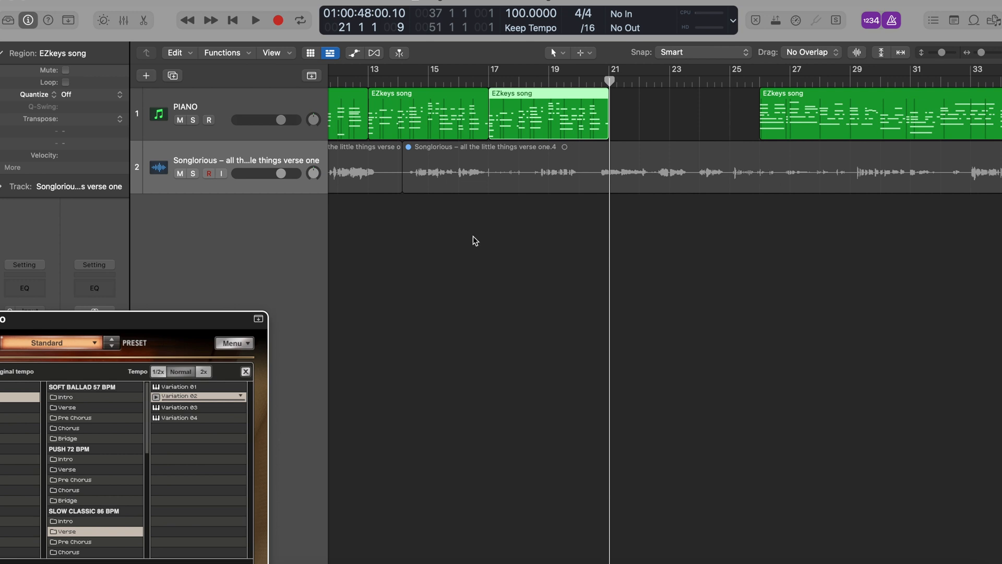
pyautogui.moveTo(204, 318); pyautogui.dragTo(337, 97)
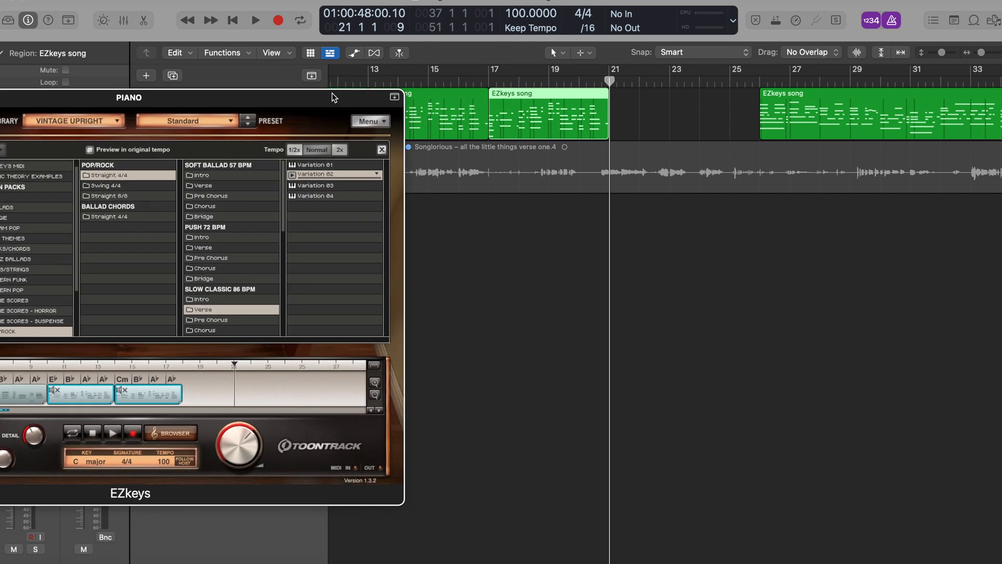
pyautogui.hscroll(10, 509, 199)
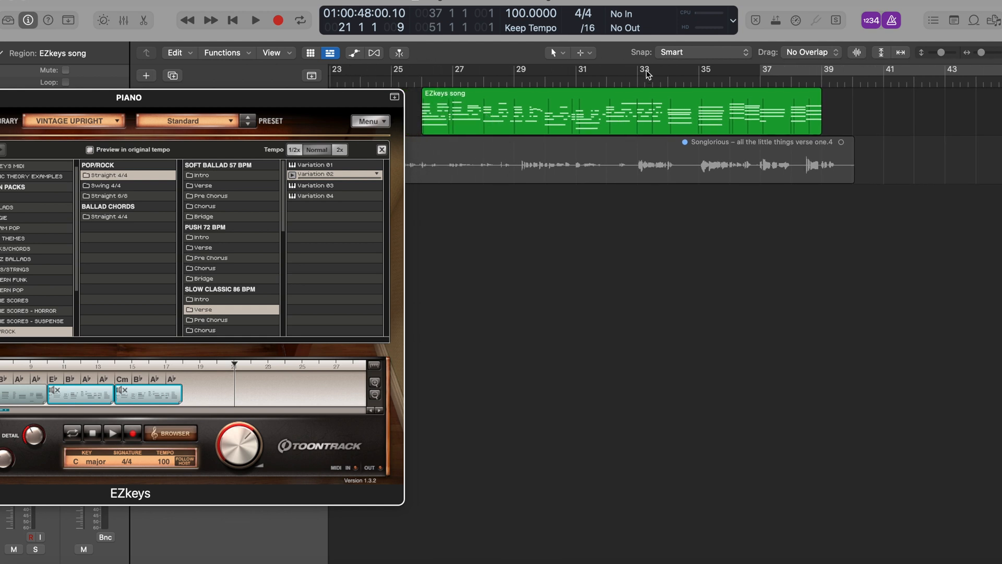
pyautogui.click(672, 84)
pyautogui.press('space')
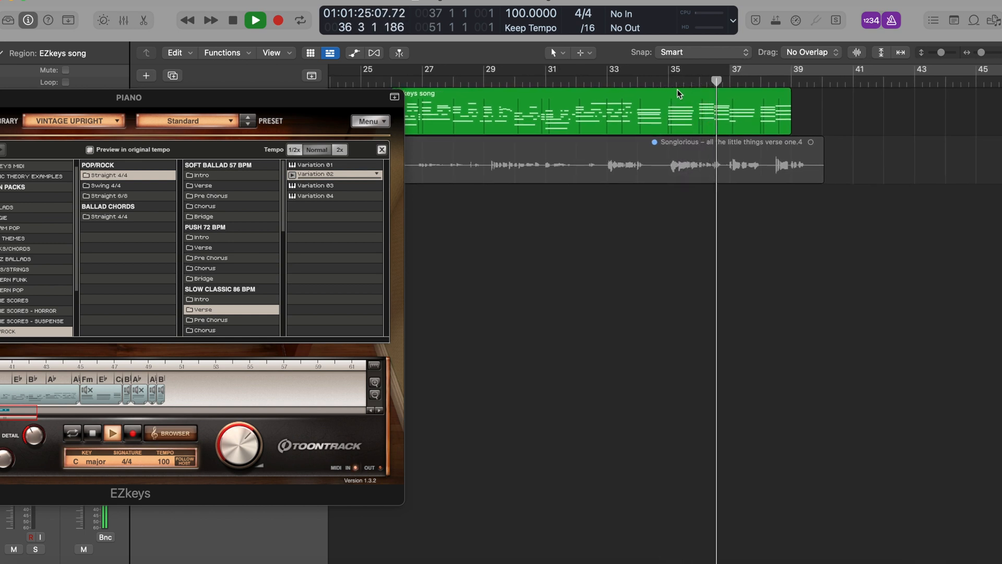
pyautogui.hscroll(-5, 678, 89)
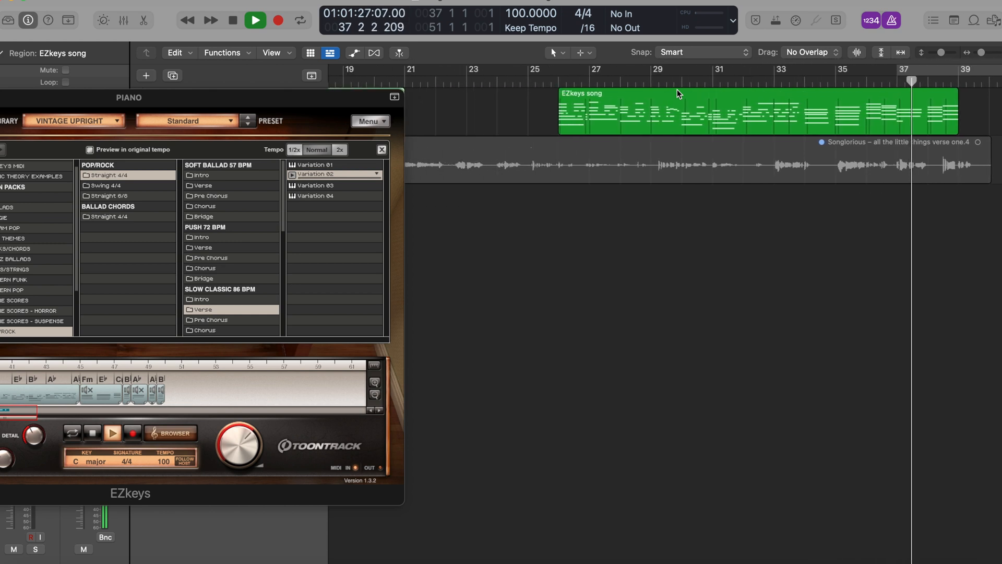
pyautogui.hscroll(2, 677, 90)
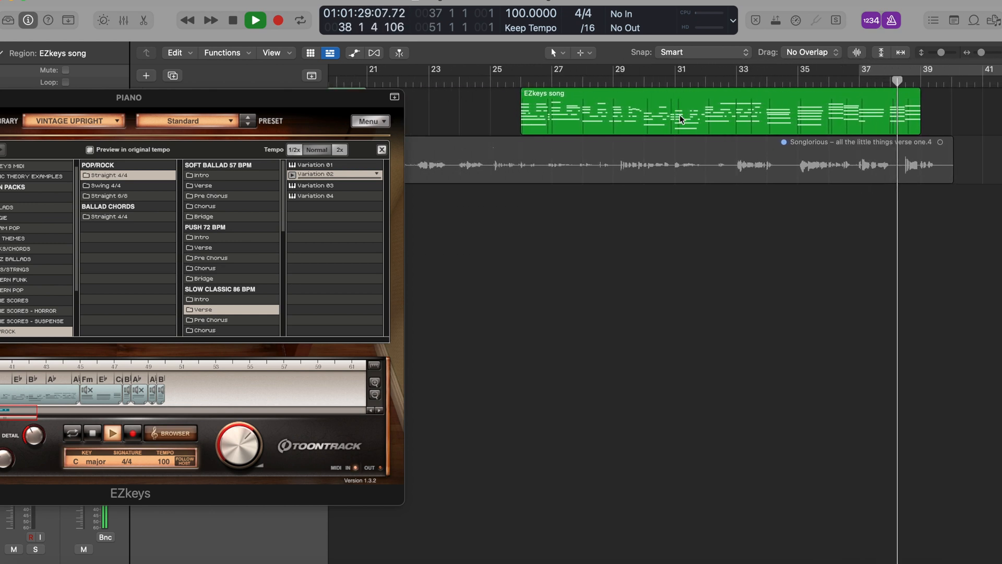
pyautogui.press('space')
pyautogui.hscroll(-2, 588, 115)
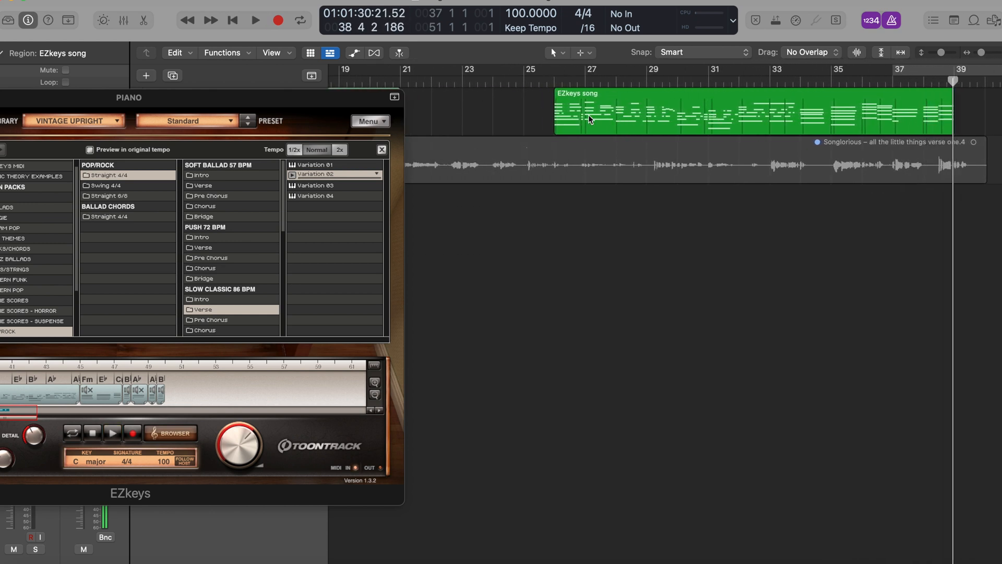
# Move the last EZkeys piano region so it starts at bar 33, and bring the playhead back to bar 19
pyautogui.moveTo(588, 114); pyautogui.dragTo(752, 108)
pyautogui.hscroll(-4, 753, 108)
pyautogui.hotkey('shift', ',')
pyautogui.hotkey('shift', ',')
pyautogui.hotkey('shift', ',')
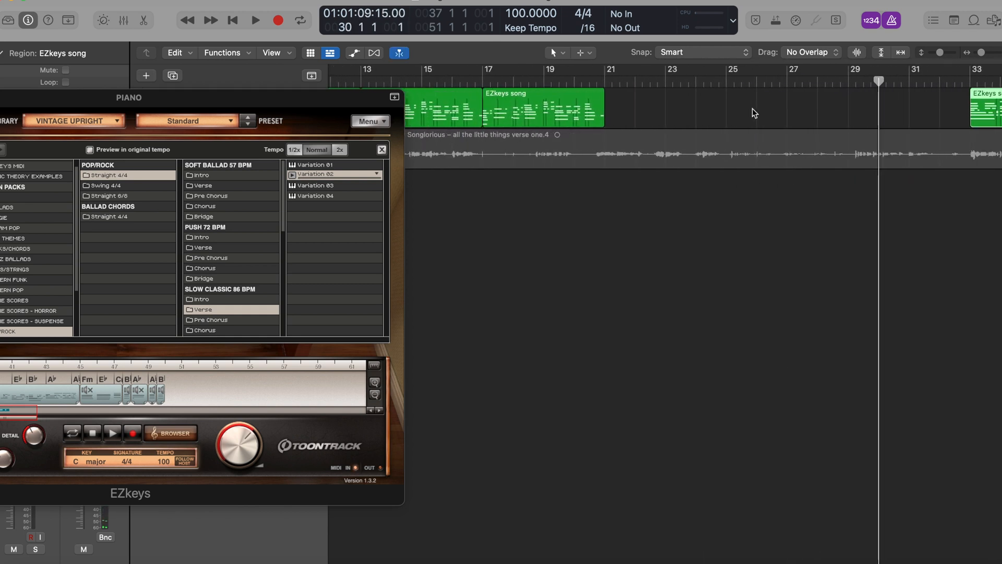
pyautogui.hotkey('shift', '.')
pyautogui.press(',')
pyautogui.press(',')
pyautogui.press('.')
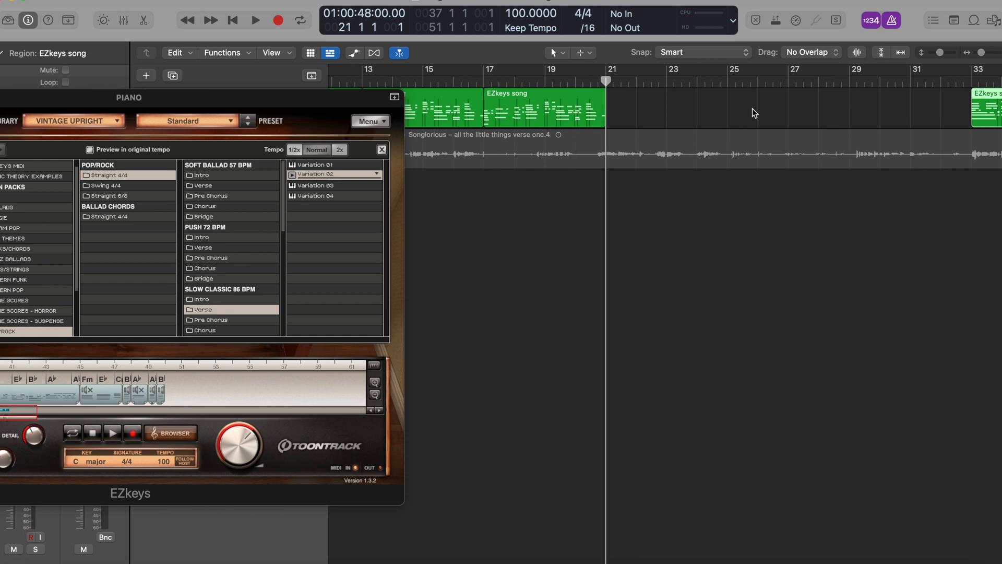
pyautogui.press(',')
pyautogui.press(',')
# Play the end of the verse from bar 19 to bar 21 and reposition the EZkeys window to expose its full timeline
pyautogui.press('space')
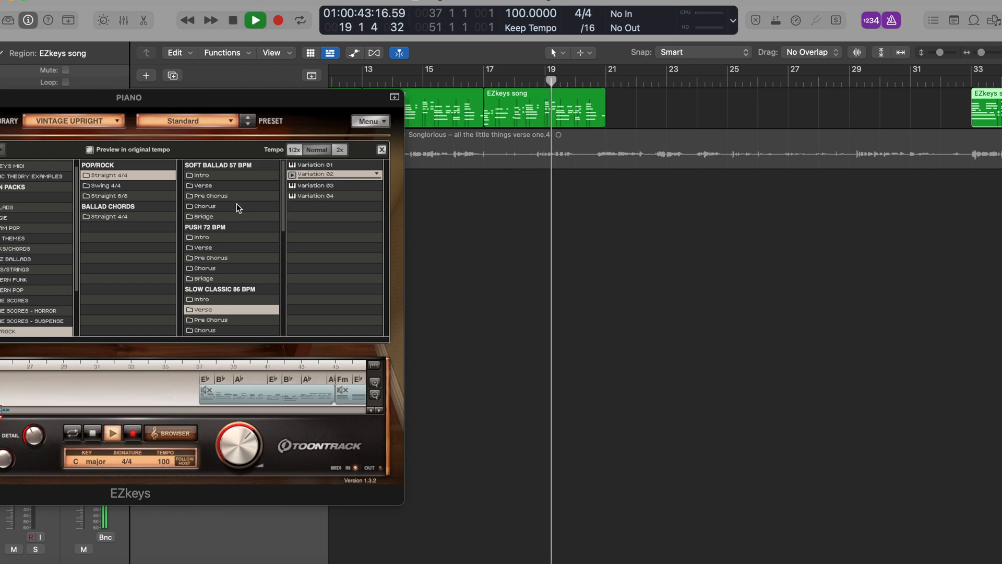
pyautogui.moveTo(250, 98); pyautogui.dragTo(372, 0)
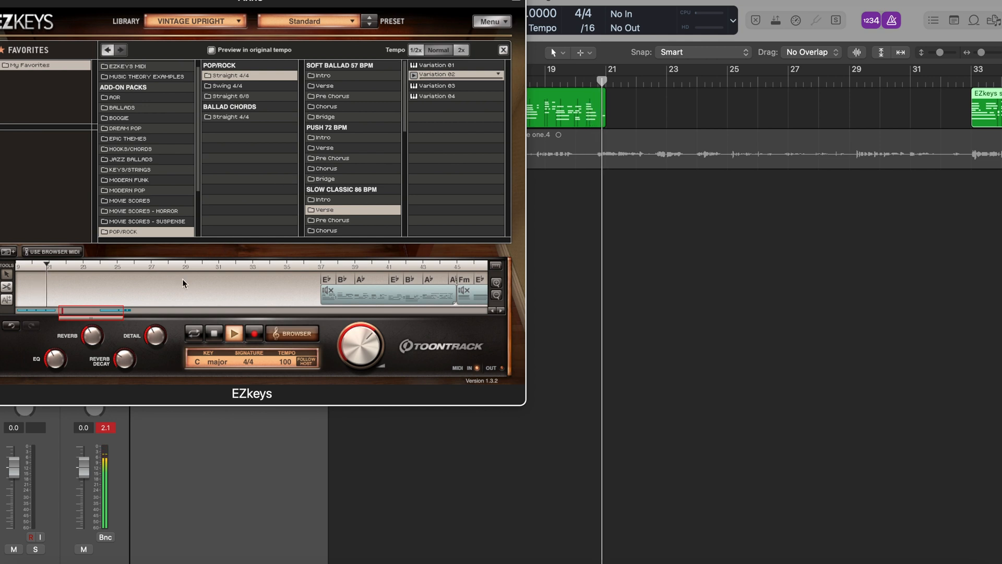
pyautogui.press('space')
# Add a new chord block at bar 21 in the EZkeys timeline and set its chord to Gm
pyautogui.hscroll(-5, 182, 278)
pyautogui.scroll(2, 183, 279)
pyautogui.hscroll(-5, 183, 279)
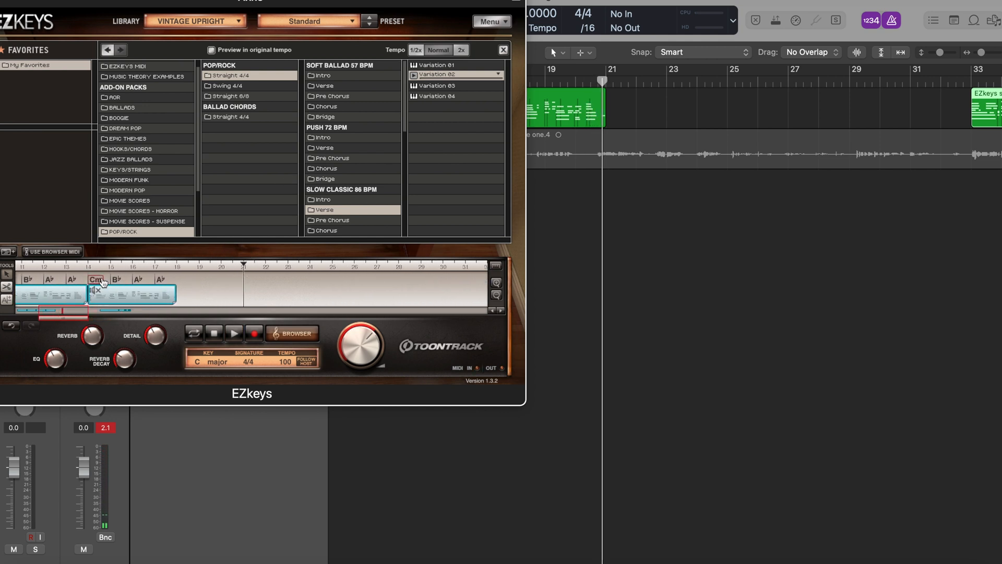
pyautogui.click(8, 253)
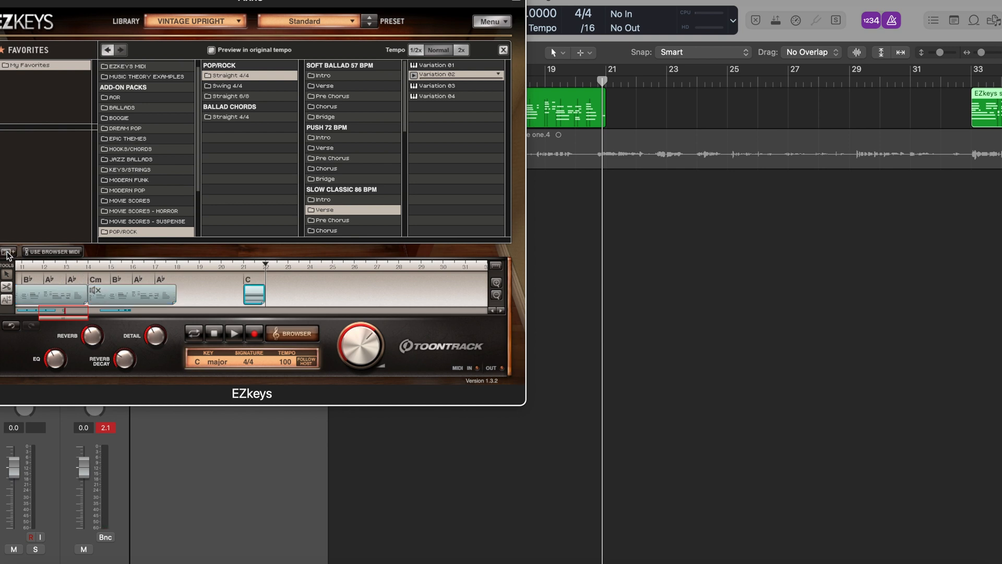
pyautogui.click(248, 279)
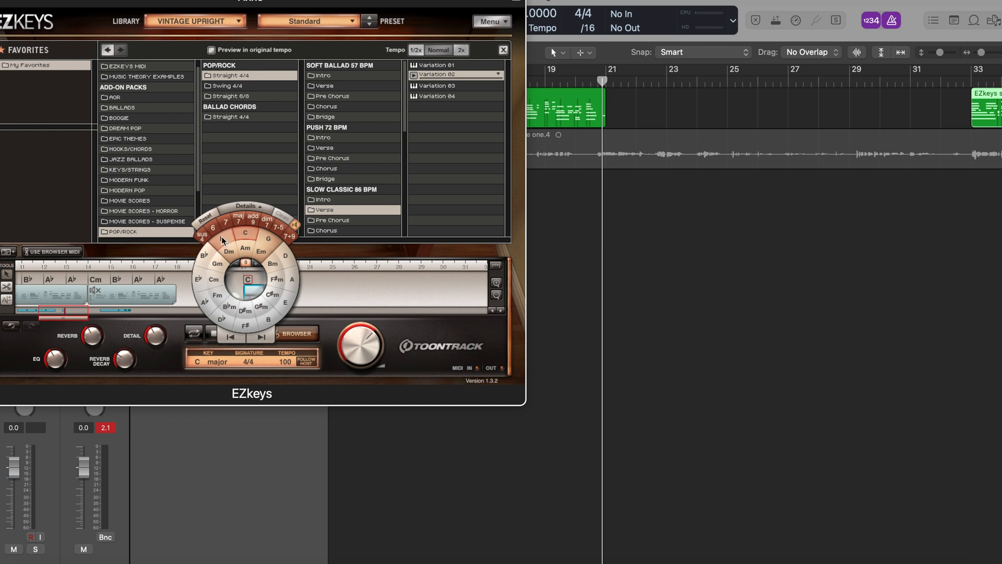
pyautogui.click(219, 265)
pyautogui.click(340, 304)
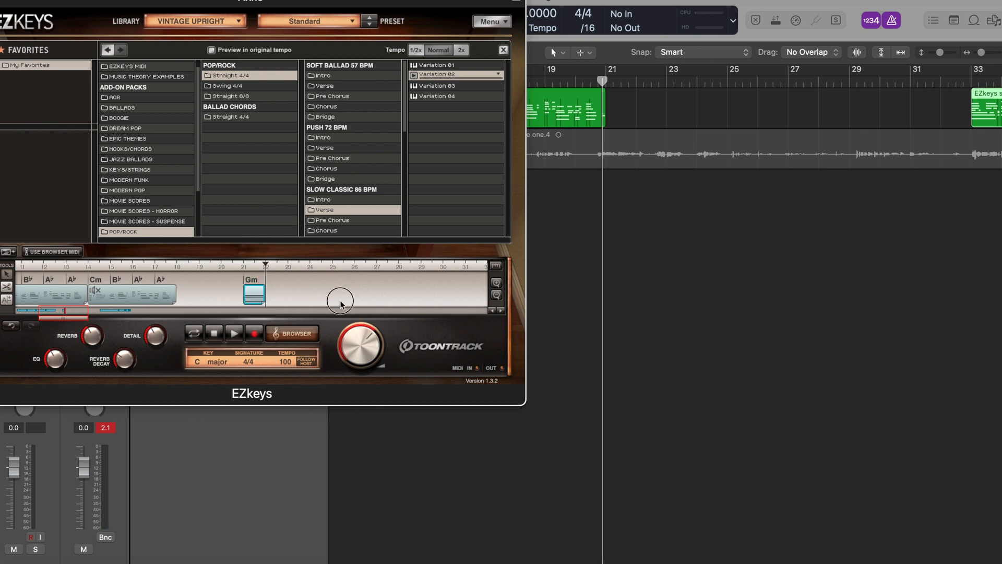
# Try the Gm block at bar 18 right after the verse blocks, play it back, and return it to bar 21
pyautogui.moveTo(251, 291); pyautogui.dragTo(189, 289)
pyautogui.press('space')
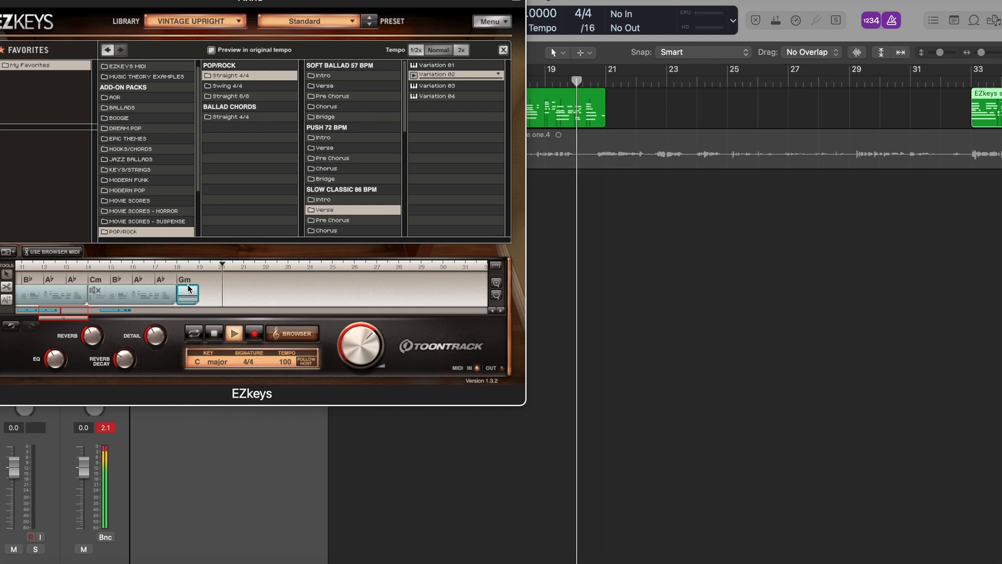
pyautogui.moveTo(188, 298); pyautogui.dragTo(262, 287)
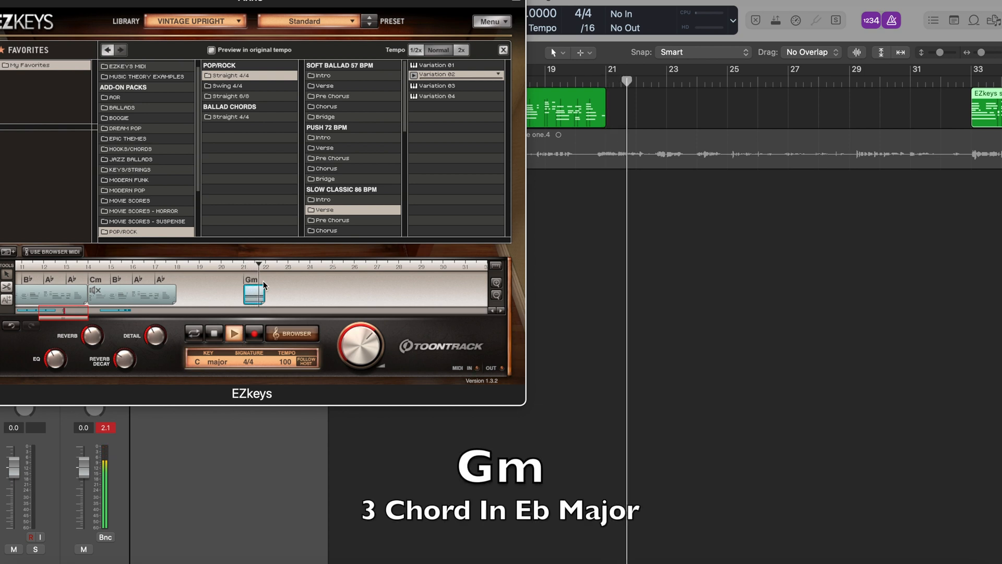
pyautogui.press('space')
# Copy the Gm block to bar 22, set the copy to B♭ and audition the two chords
pyautogui.moveTo(254, 296); pyautogui.dragTo(278, 297)
pyautogui.click(273, 280)
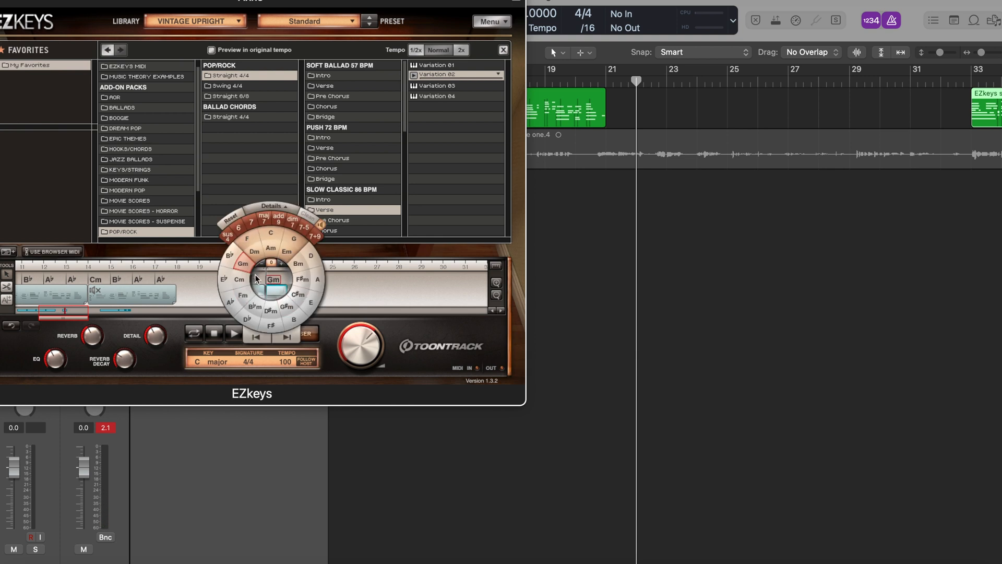
pyautogui.click(230, 261)
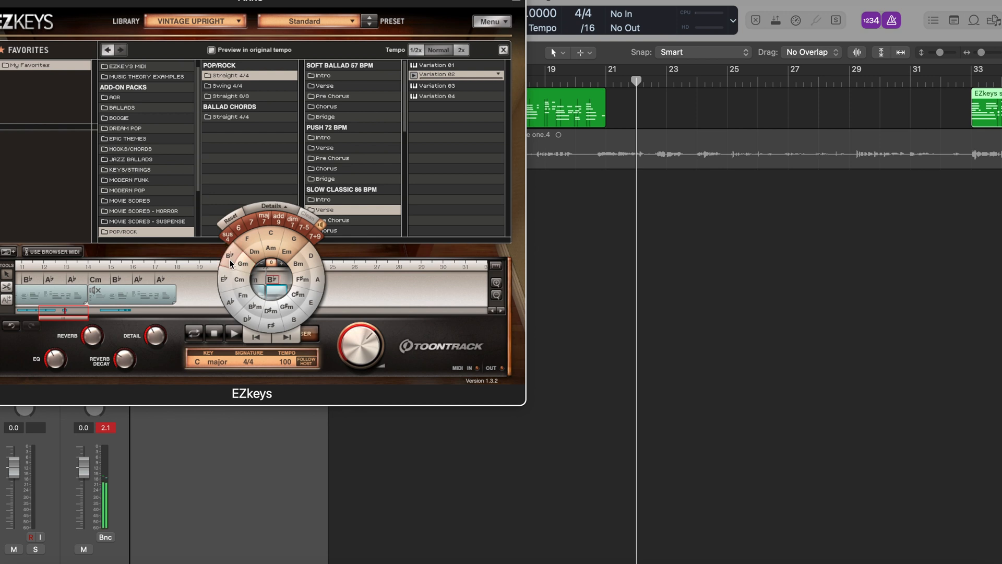
pyautogui.click(349, 289)
pyautogui.press('space')
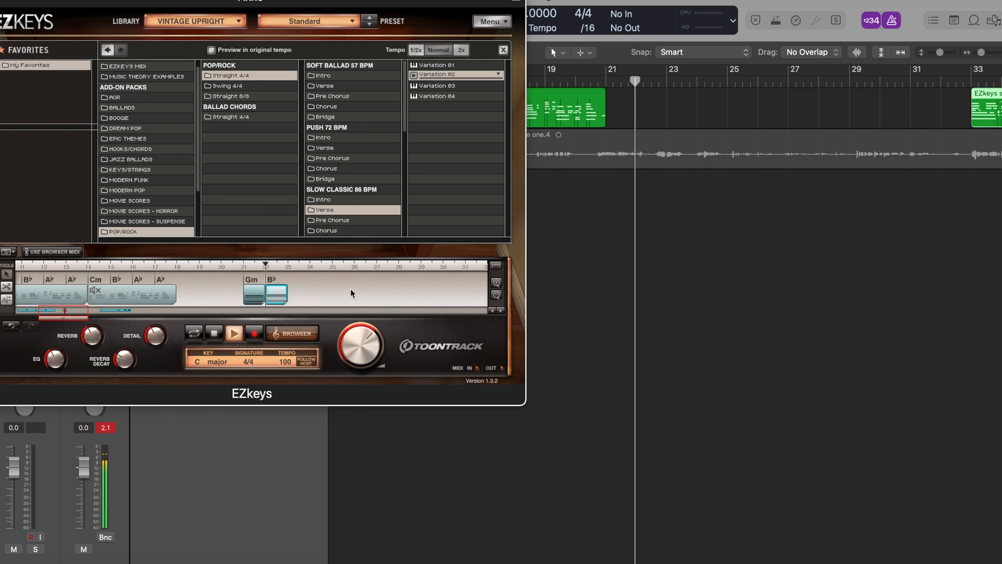
pyautogui.press('space')
pyautogui.press('space')
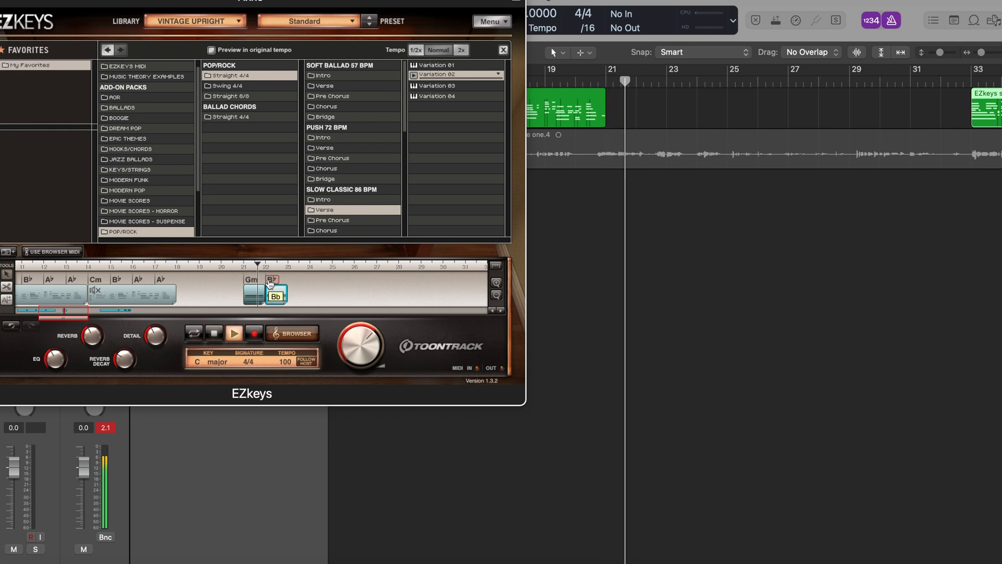
# Change the chord block at bar 22 to Cm and play back the two-chord change
pyautogui.click(271, 281)
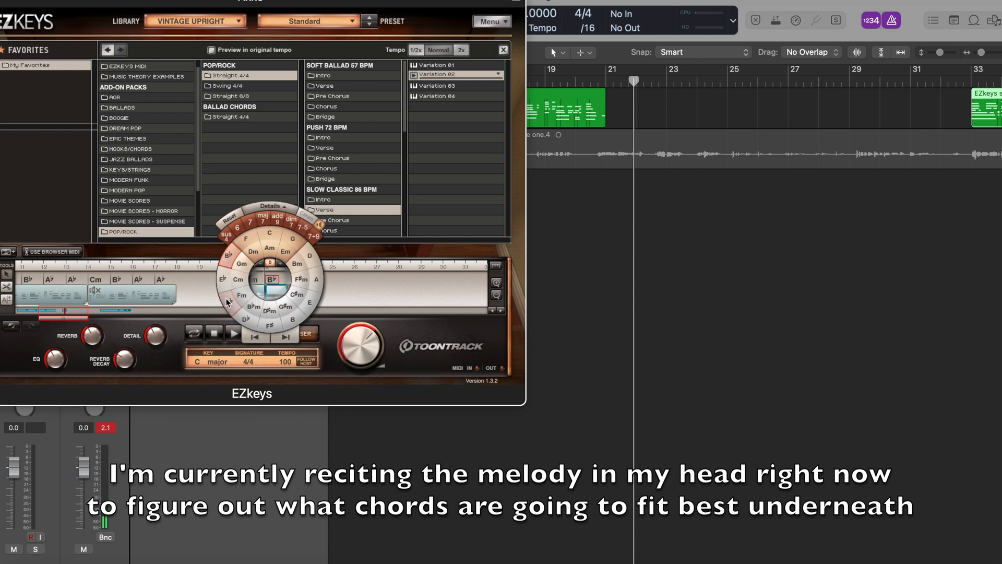
pyautogui.click(358, 290)
pyautogui.press('space')
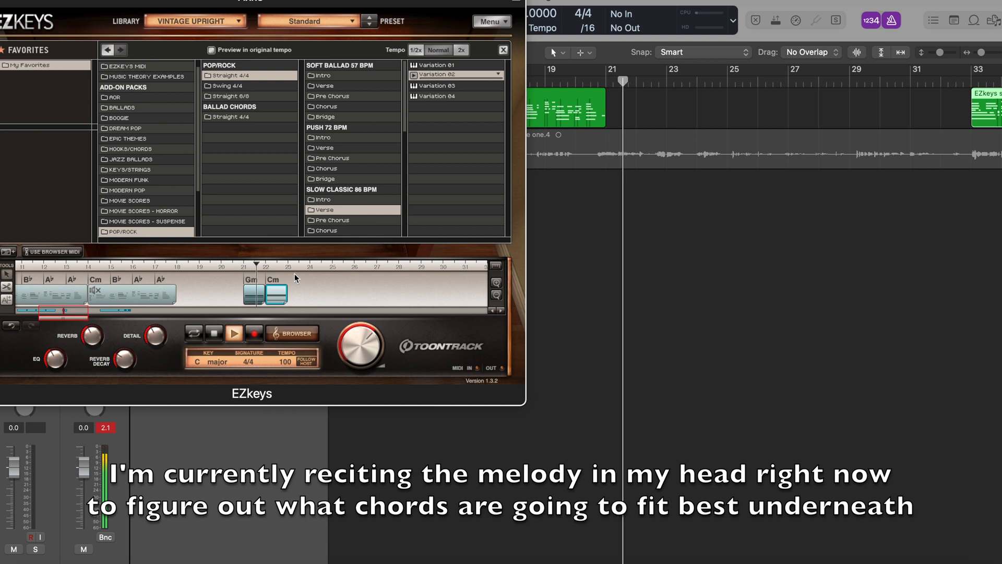
pyautogui.press('space')
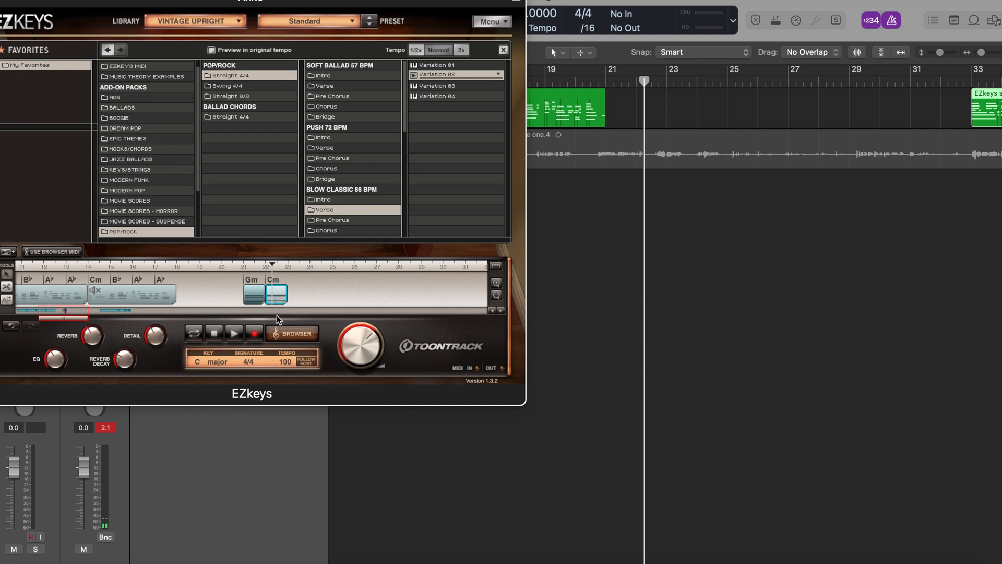
# Remove the Cm block at bar 22 from the EZkeys timeline and listen to the Gm chord alone
pyautogui.rightClick(278, 299)
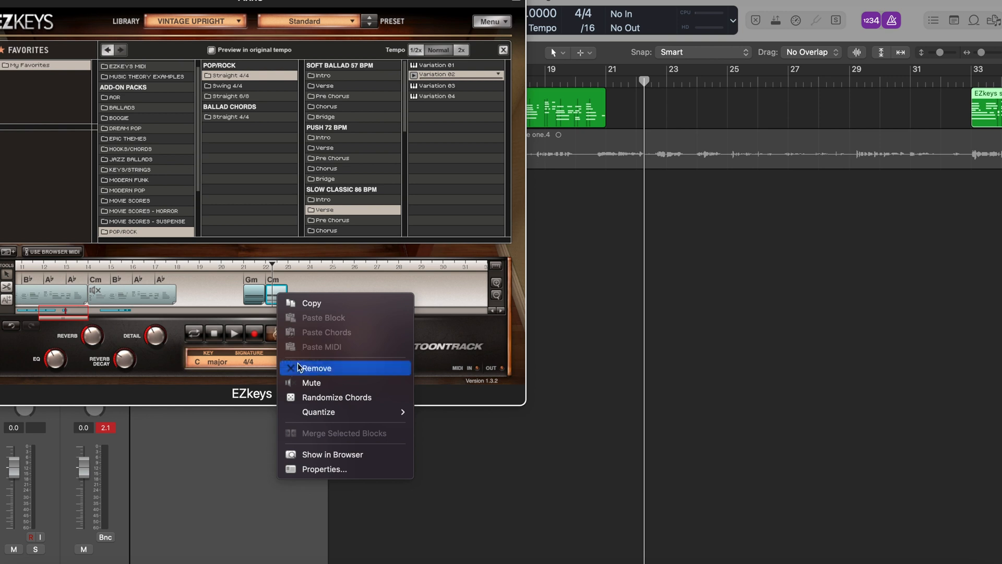
pyautogui.click(299, 367)
pyautogui.click(263, 294)
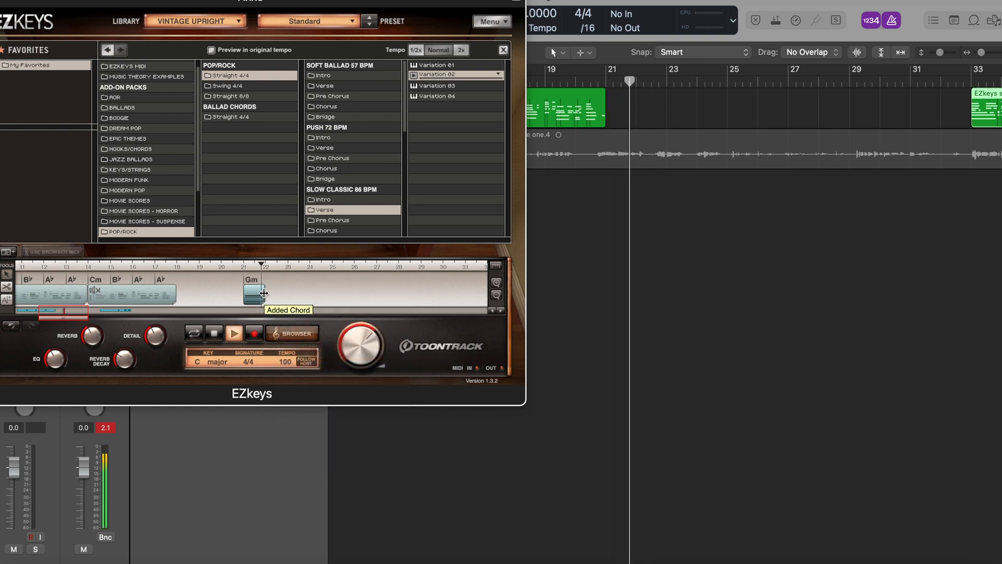
pyautogui.press('space')
# Duplicate the Gm block to bar 22 and set the copy's chord to A♭
pyautogui.scroll(2, 264, 294)
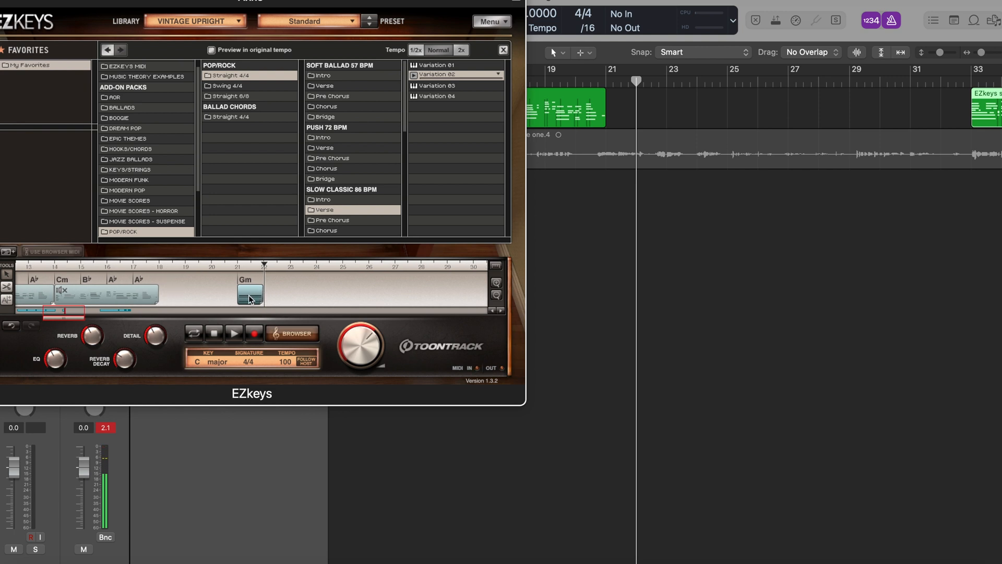
pyautogui.moveTo(249, 300); pyautogui.dragTo(277, 299)
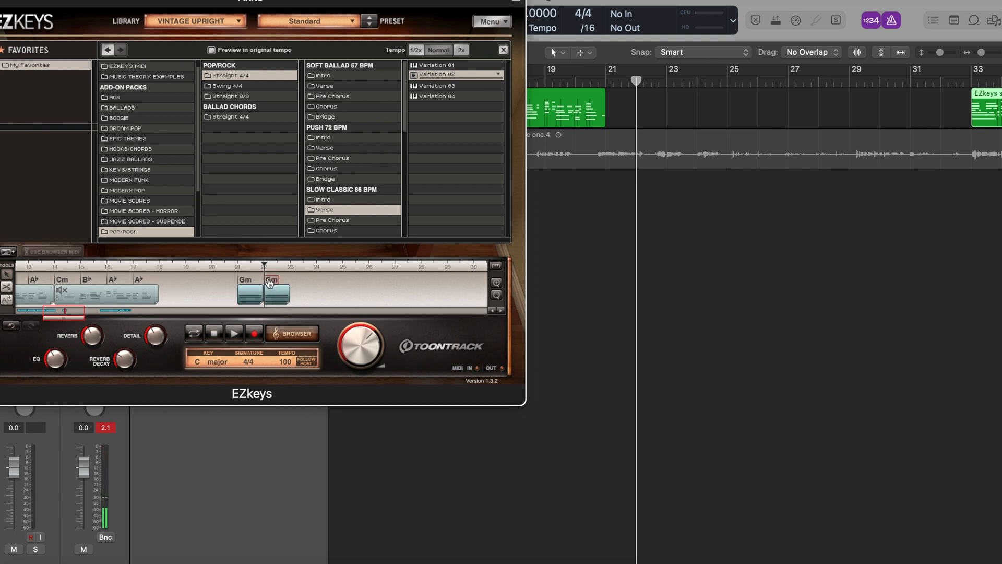
pyautogui.click(269, 283)
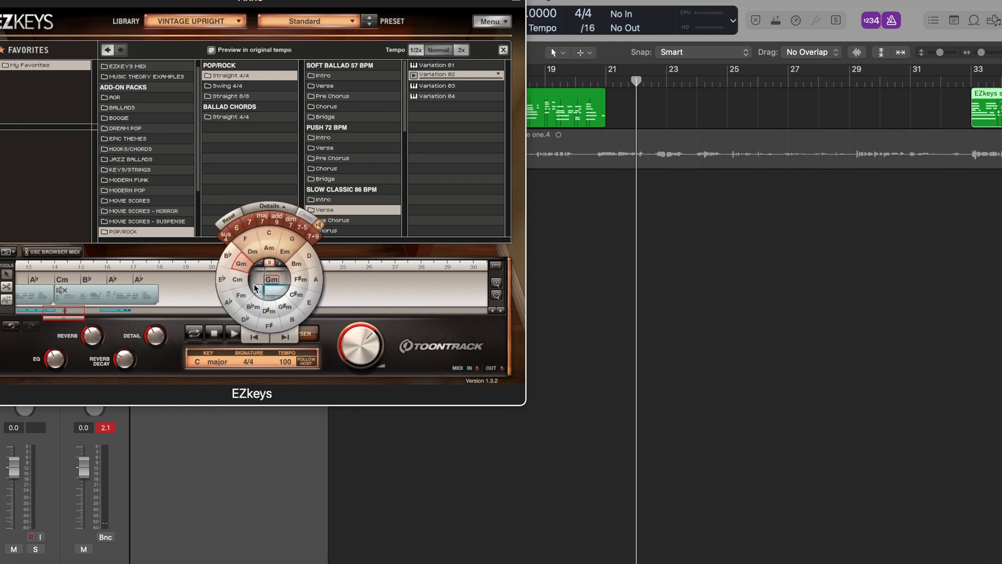
pyautogui.click(228, 302)
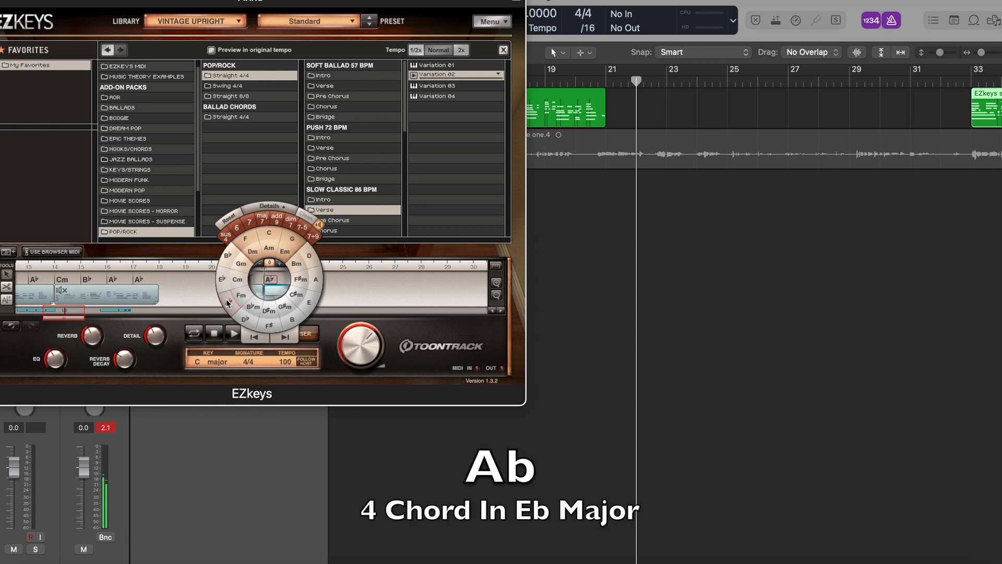
pyautogui.click(392, 279)
# Play back the Gm to A♭ progression from bar 21 repeatedly to judge how it sounds, and stop playback
pyautogui.press(',')
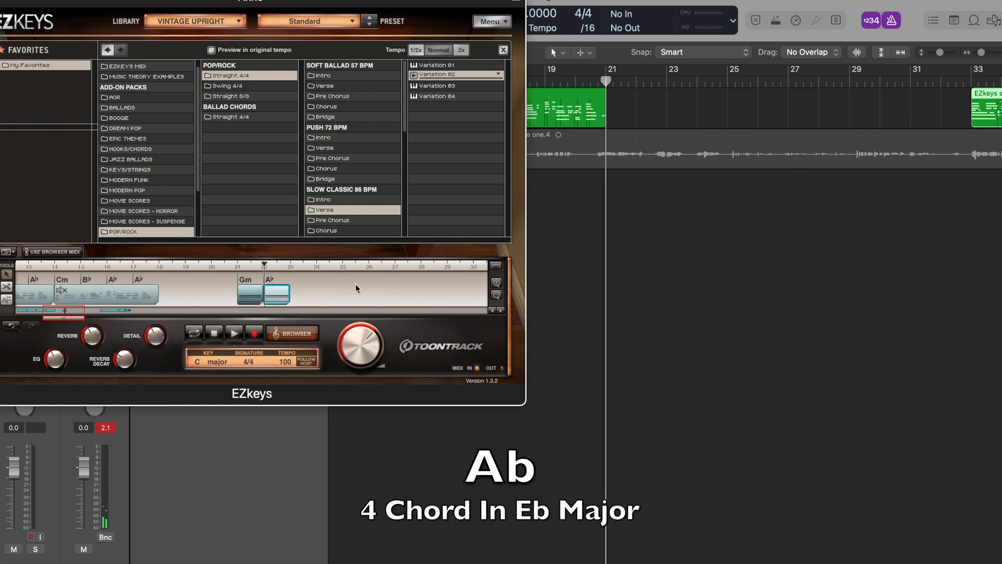
pyautogui.press('space')
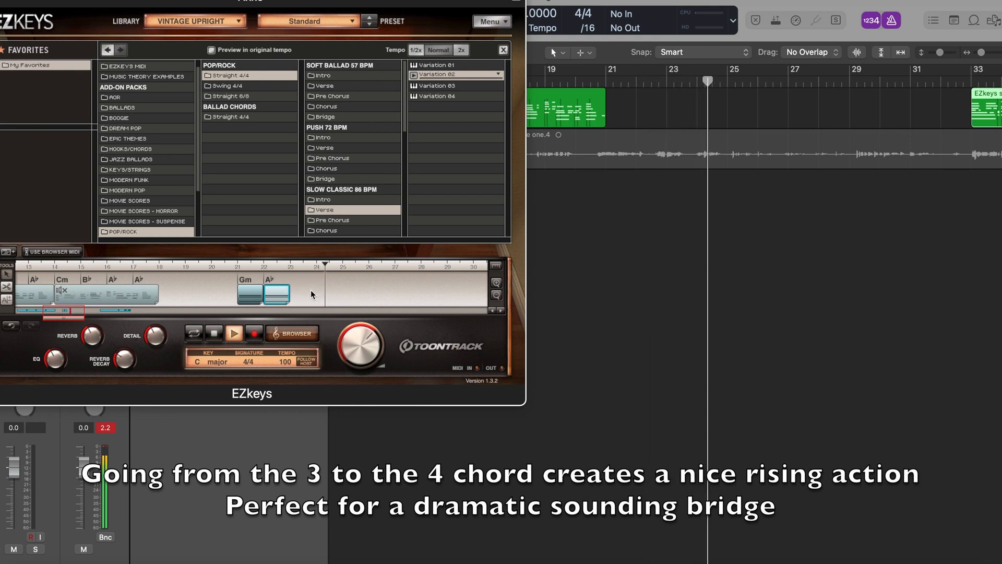
pyautogui.press('space')
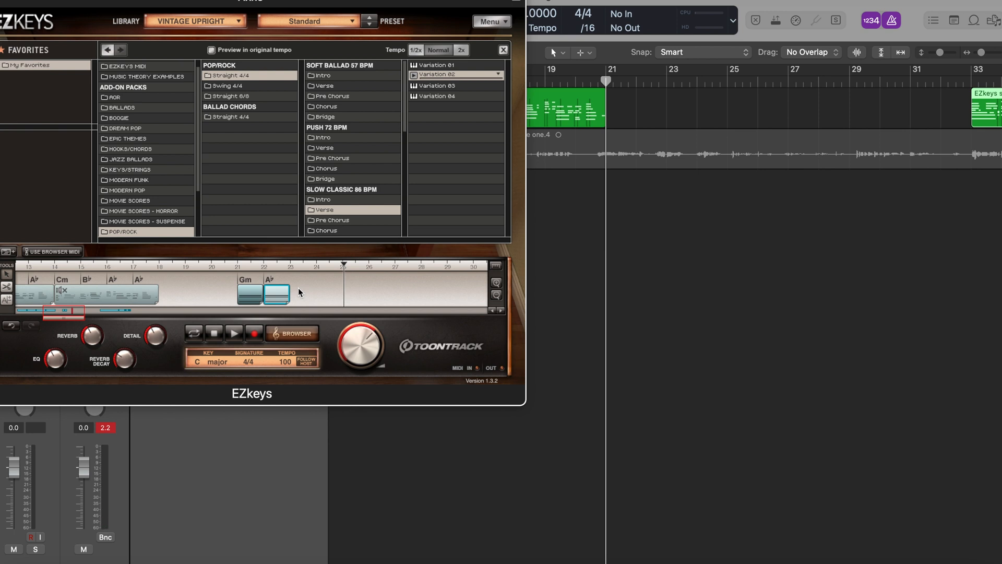
pyautogui.press('space')
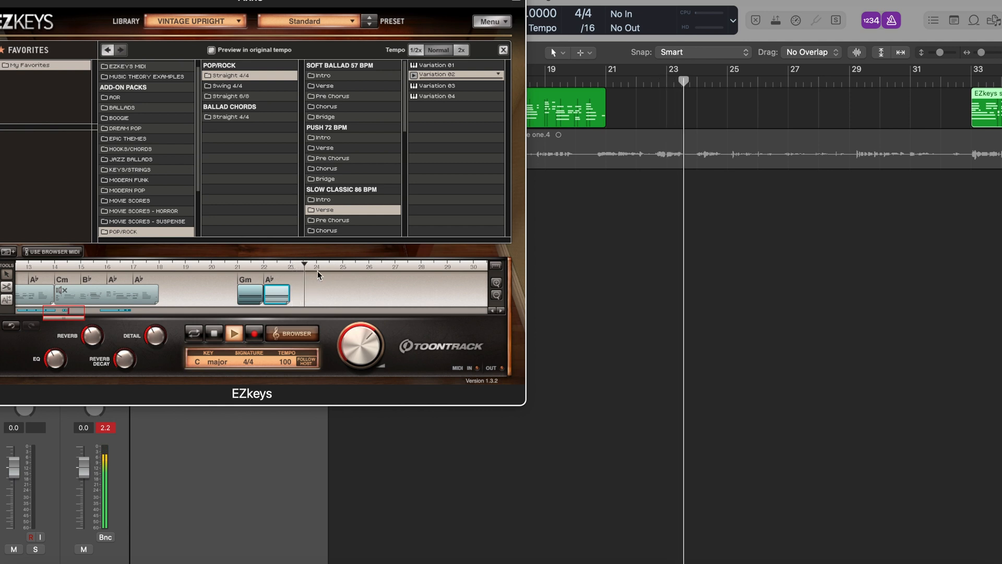
pyautogui.press('space')
# Copy the A♭ chord block to bar 24, set the copy's chord to B♭, and play back the result
pyautogui.moveTo(278, 295); pyautogui.dragTo(337, 299)
pyautogui.click(322, 283)
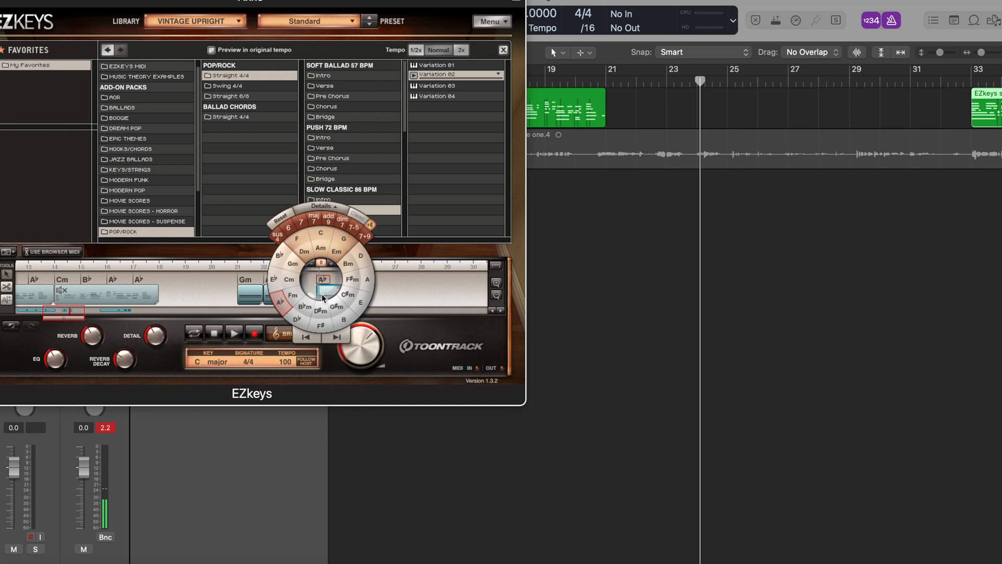
pyautogui.click(286, 256)
pyautogui.click(405, 293)
pyautogui.press('space')
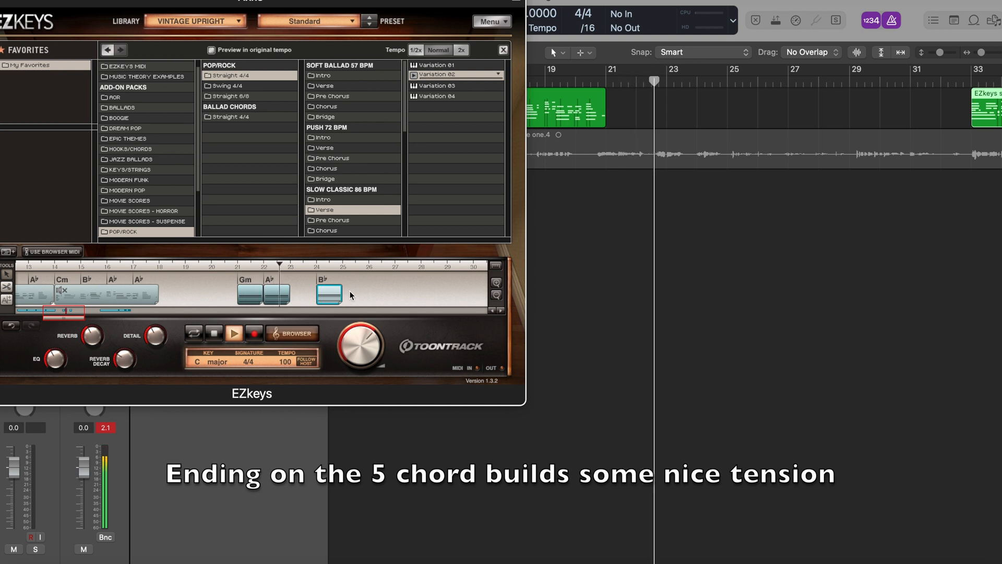
pyautogui.press('space')
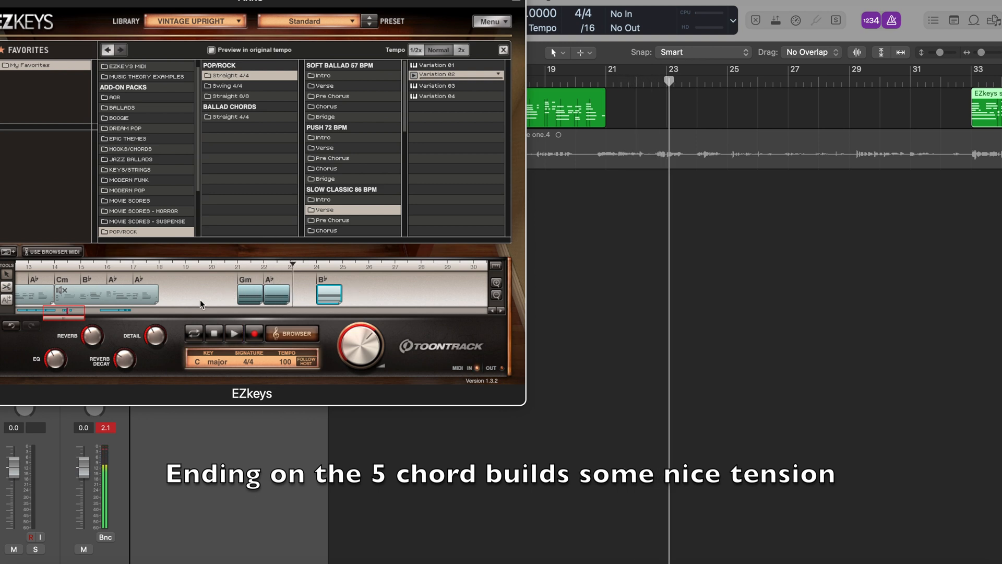
# Copy the A♭ block at bar 22 to bar 23, set the copy's chord to E♭, and play back the four-chord progression
pyautogui.moveTo(275, 297); pyautogui.dragTo(302, 295)
pyautogui.click(296, 281)
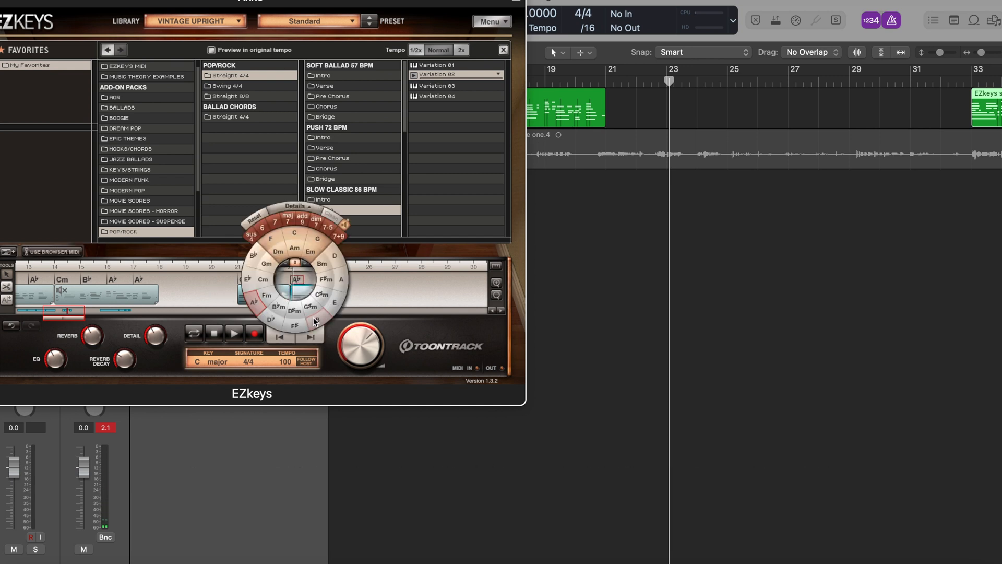
pyautogui.click(396, 286)
pyautogui.press('space')
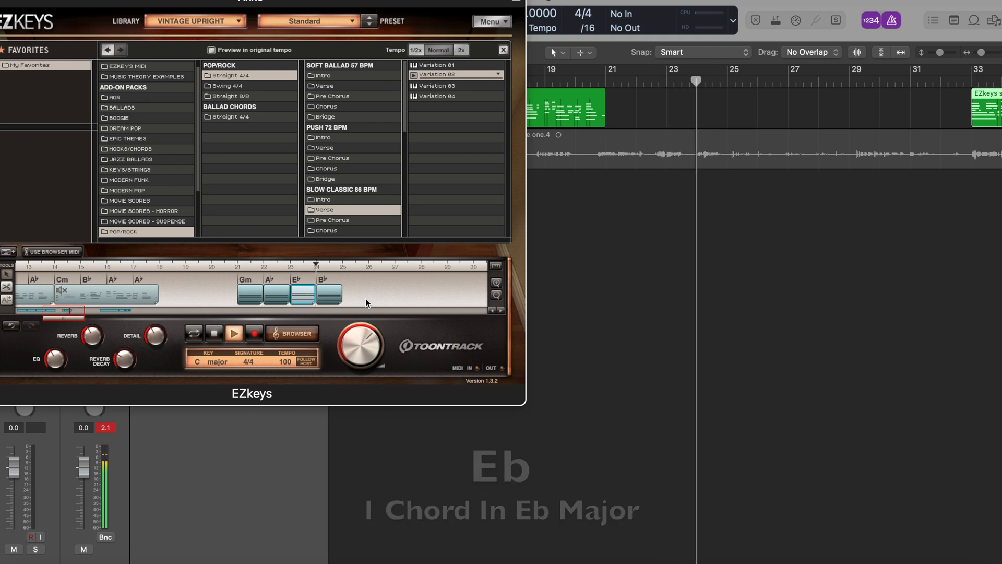
pyautogui.press('space')
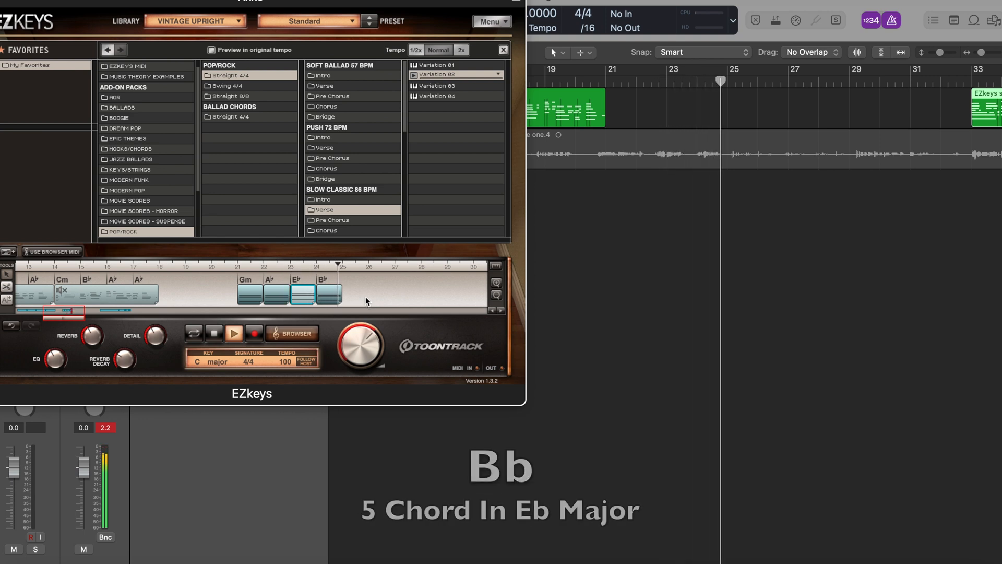
# Duplicate the Gm, A♭, E♭, B♭ chord blocks to bars 25 through 28
pyautogui.moveTo(356, 300)
pyautogui.mouseDown()
pyautogui.moveTo(245, 293)
pyautogui.moveTo(352, 296)
pyautogui.mouseUp()
pyautogui.press('space')
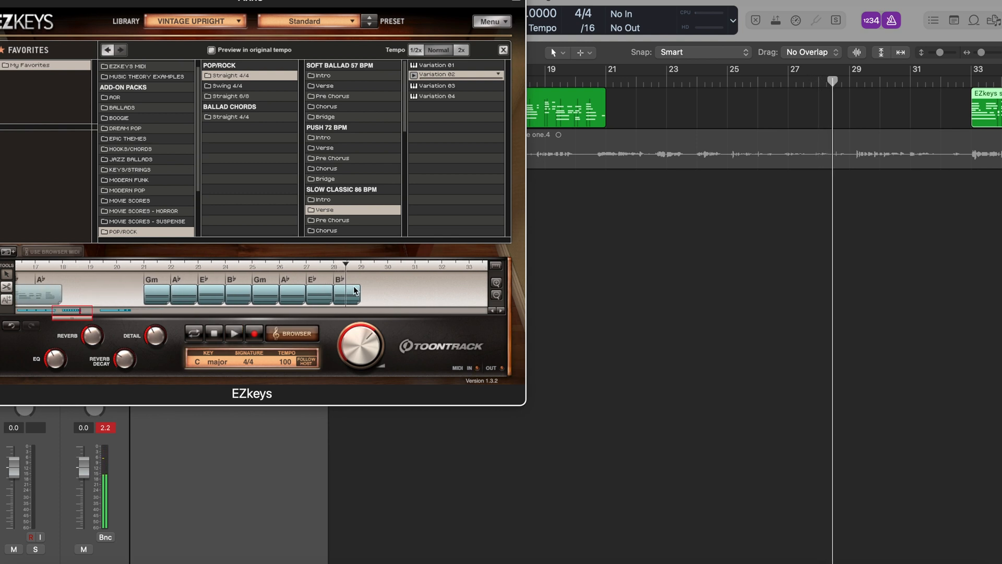
# Return to just before bar 21 and play back the eight-bar progression against the vocal, stopping at its end
pyautogui.press(',')
pyautogui.press(',')
pyautogui.press(',')
pyautogui.press(',')
pyautogui.press(',')
pyautogui.press(',')
pyautogui.press(',')
pyautogui.press(',')
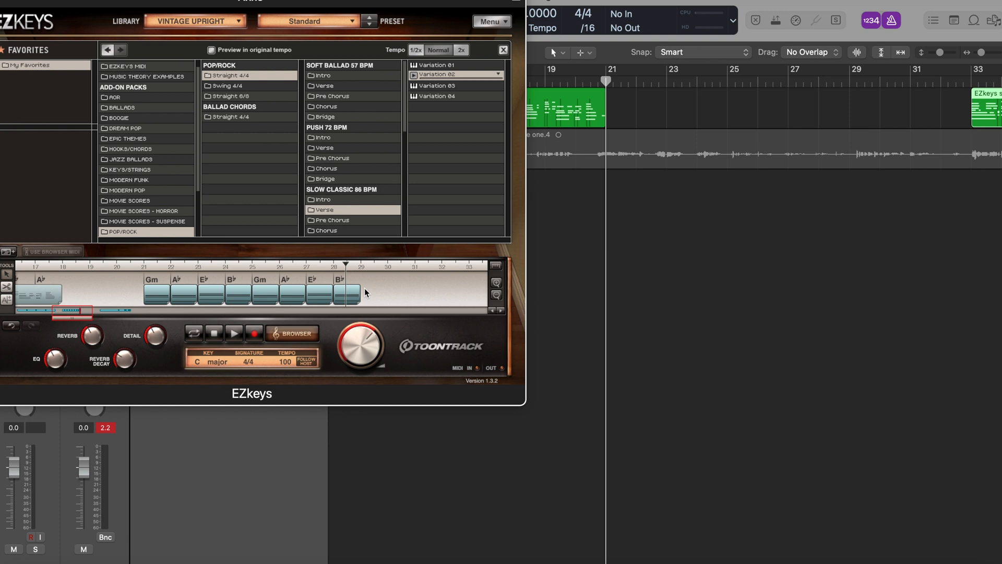
pyautogui.press(',')
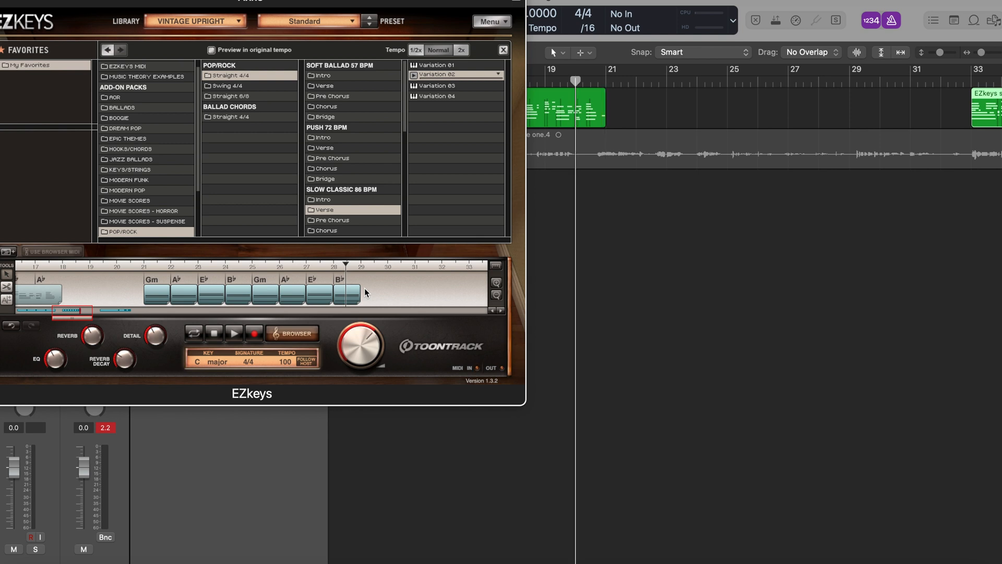
pyautogui.press(',')
pyautogui.press('space')
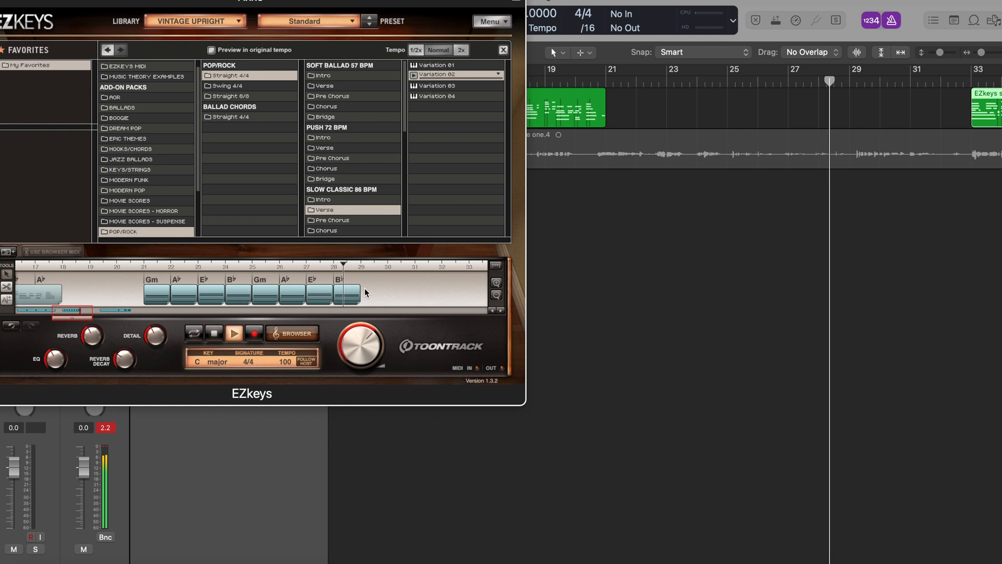
pyautogui.press('space')
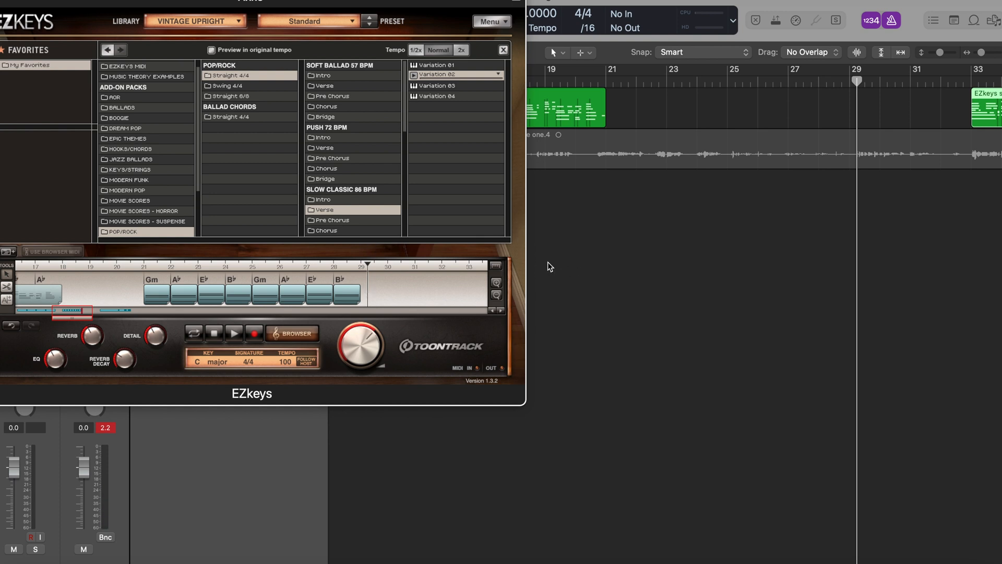
# Replace the MIDI of all eight chord blocks from bar 21 with Variation 01 from the Slow Classic 86 BPM Pre Chorus folder
pyautogui.hscroll(1, 542, 265)
pyautogui.press('super+Left')
pyautogui.press('super+Left')
pyautogui.moveTo(346, 342); pyautogui.dragTo(349, 342)
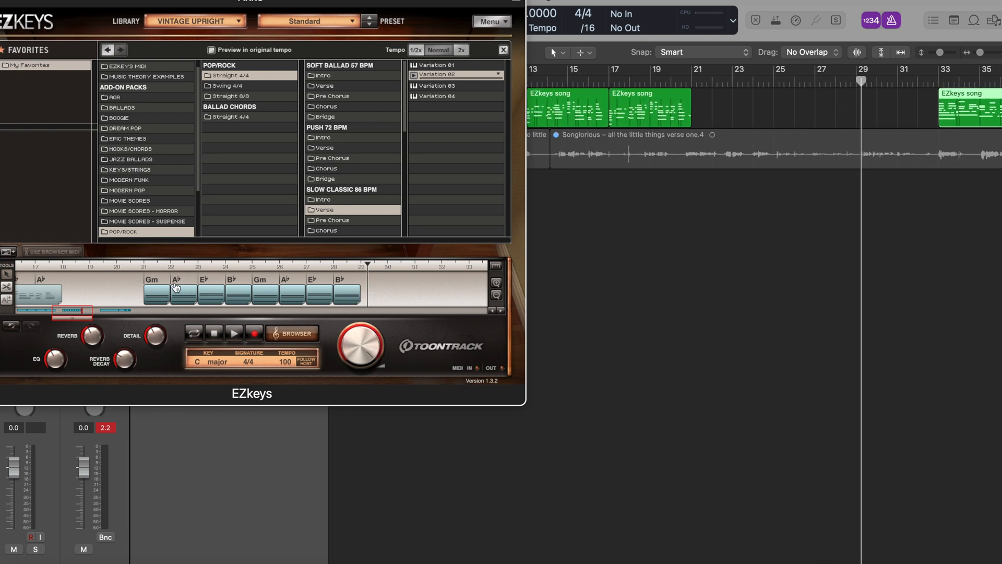
pyautogui.moveTo(131, 293); pyautogui.dragTo(350, 293)
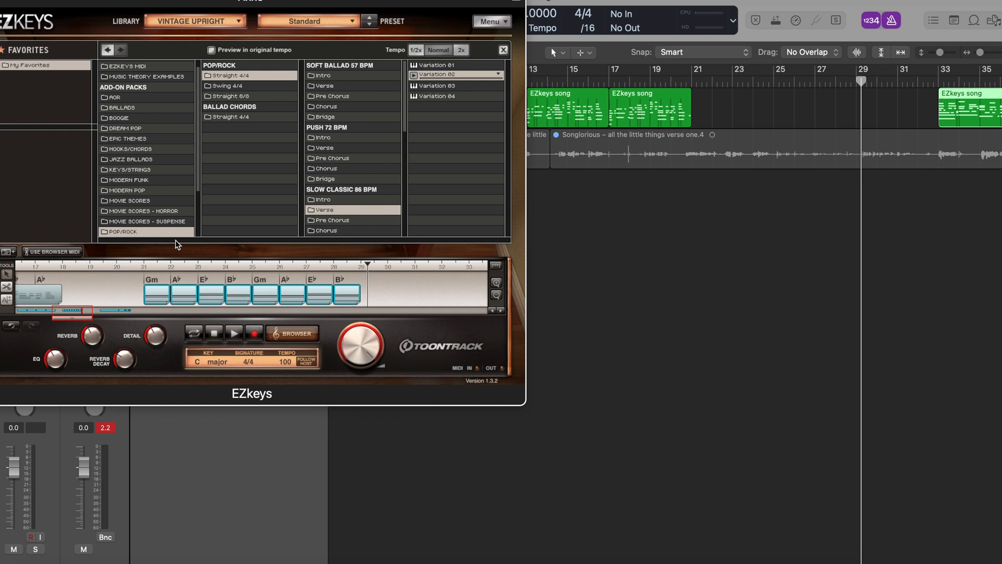
pyautogui.scroll(-3, 336, 181)
pyautogui.scroll(2, 336, 182)
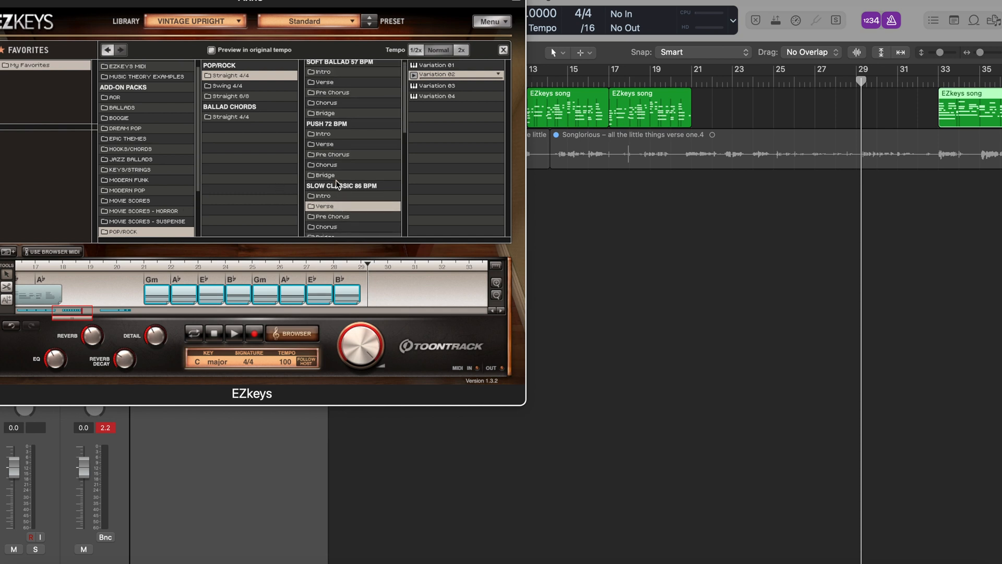
pyautogui.click(324, 216)
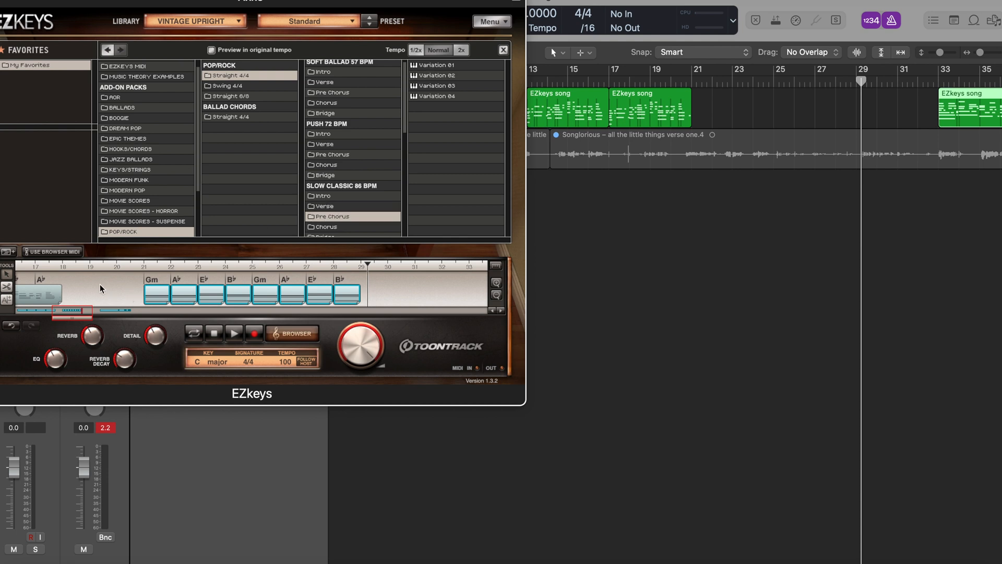
pyautogui.click(75, 253)
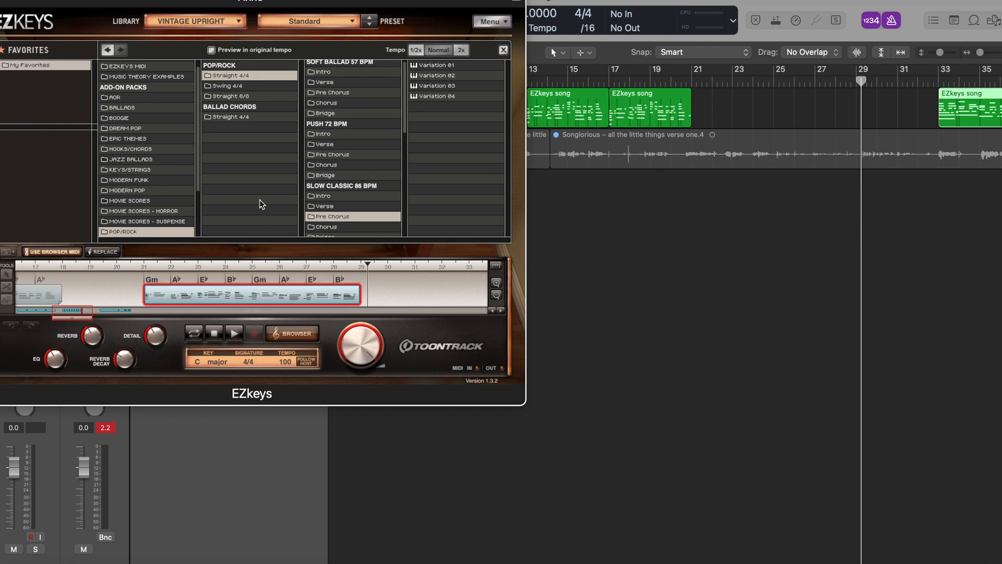
pyautogui.click(416, 65)
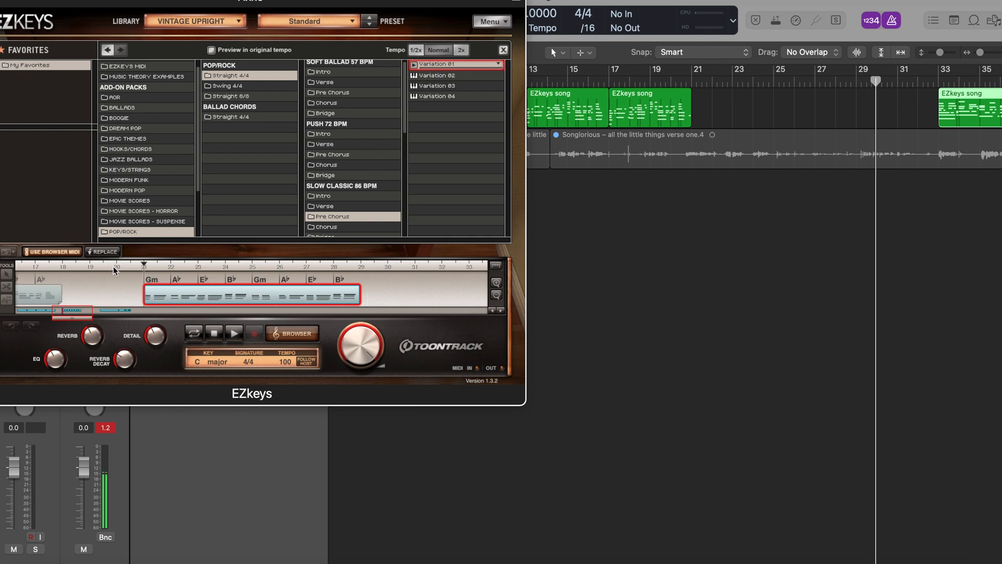
pyautogui.click(105, 251)
# Split the bridge block at bar 28, separating the final B♭ chord
pyautogui.click(333, 265)
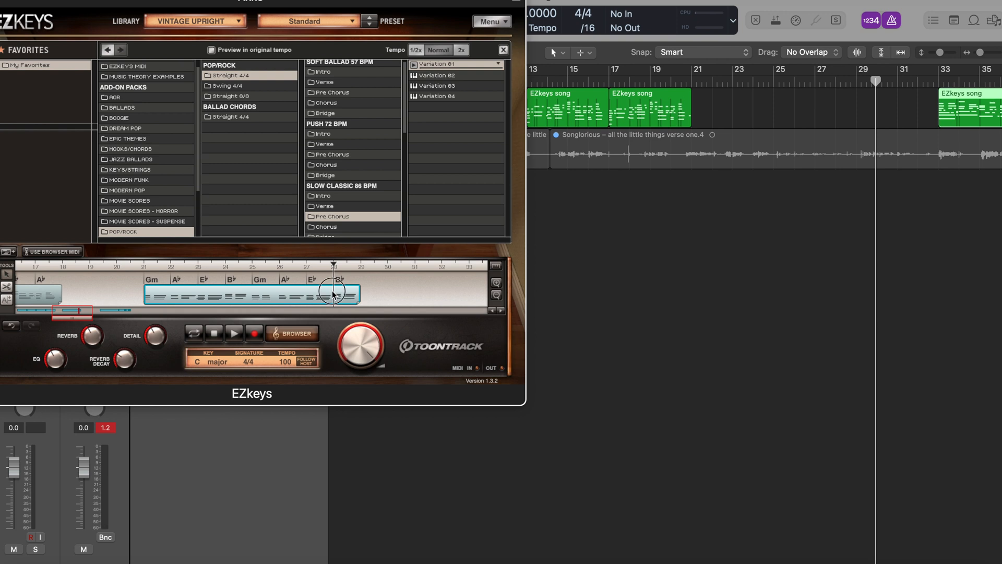
pyautogui.click(7, 285)
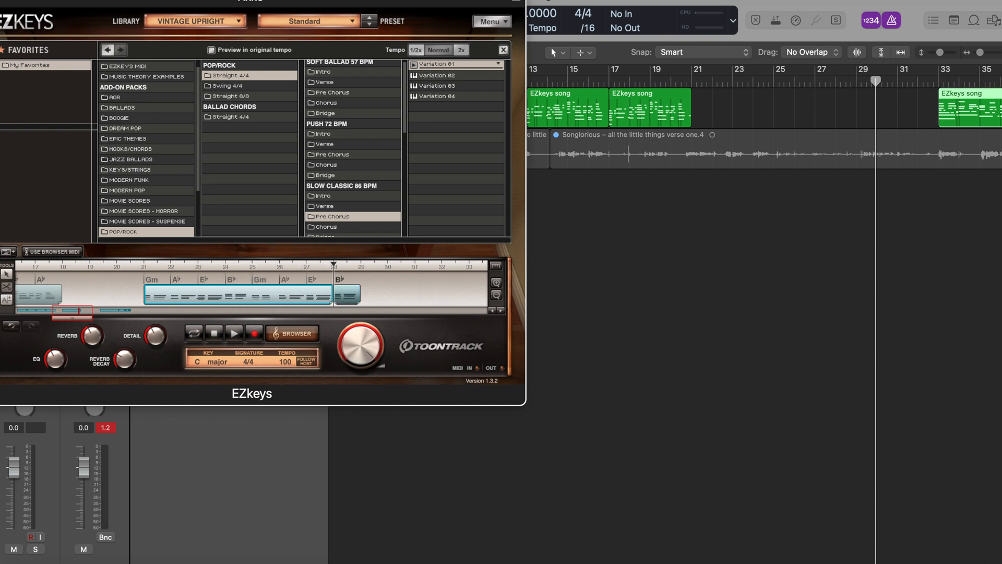
pyautogui.click(7, 275)
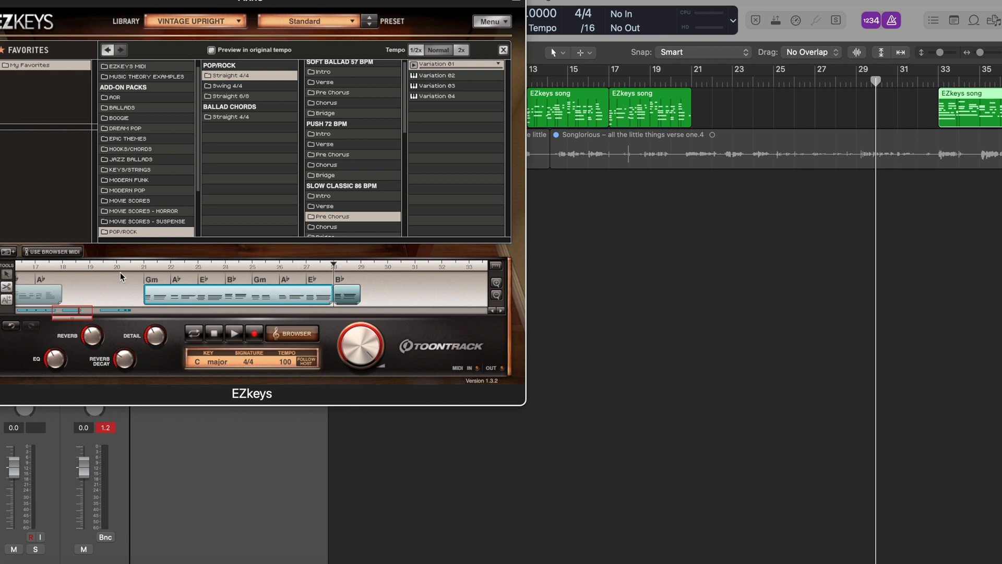
# Replace the MIDI of the final B♭ block at bar 28 with Pre Chorus Variation 04
pyautogui.click(349, 293)
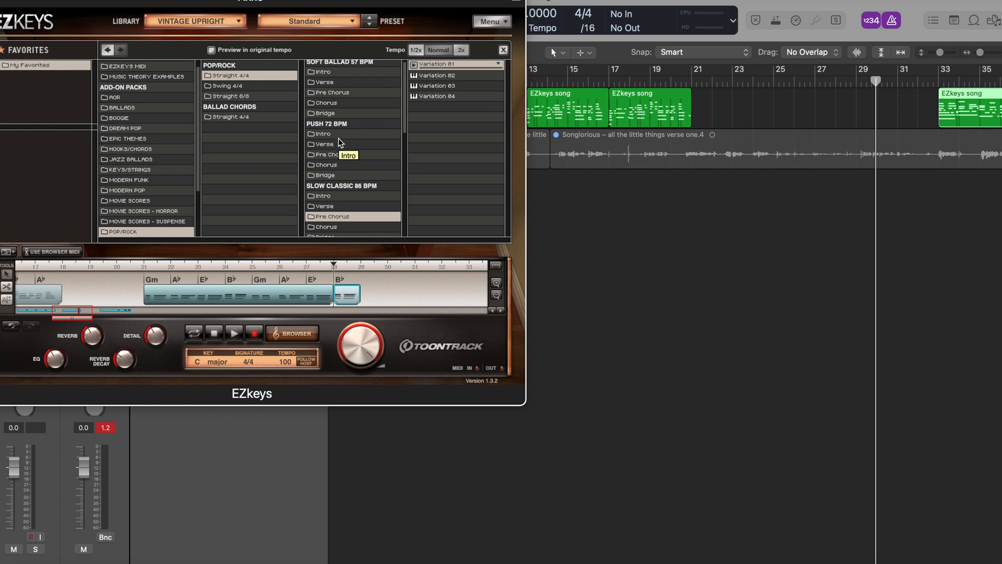
pyautogui.scroll(-2, 345, 159)
pyautogui.scroll(1, 342, 181)
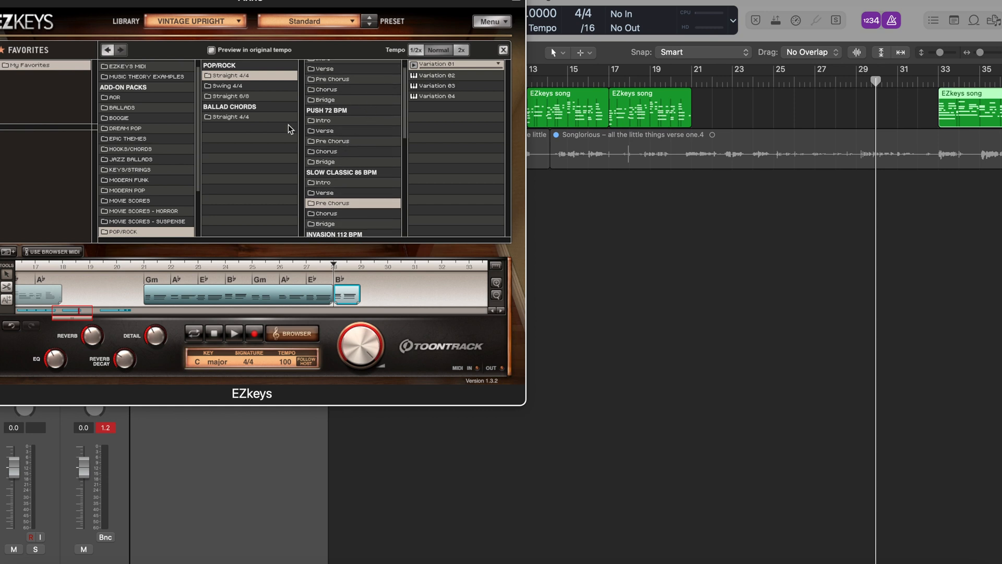
pyautogui.click(416, 97)
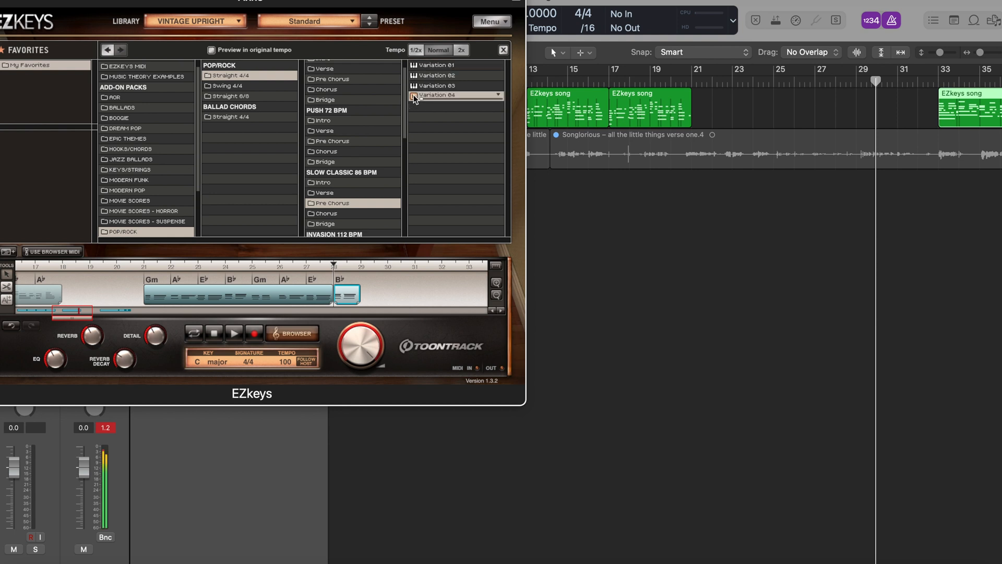
pyautogui.click(65, 252)
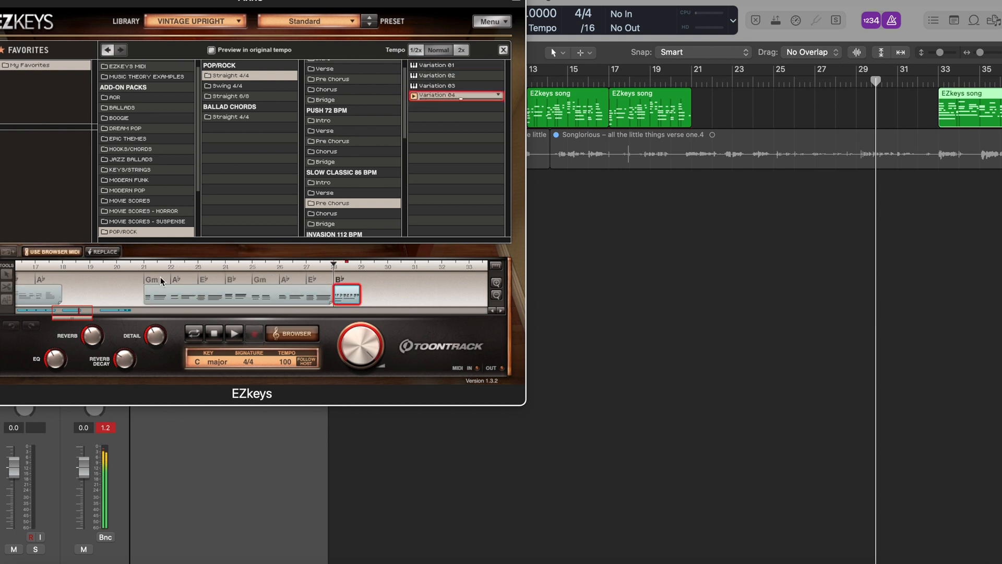
pyautogui.click(105, 254)
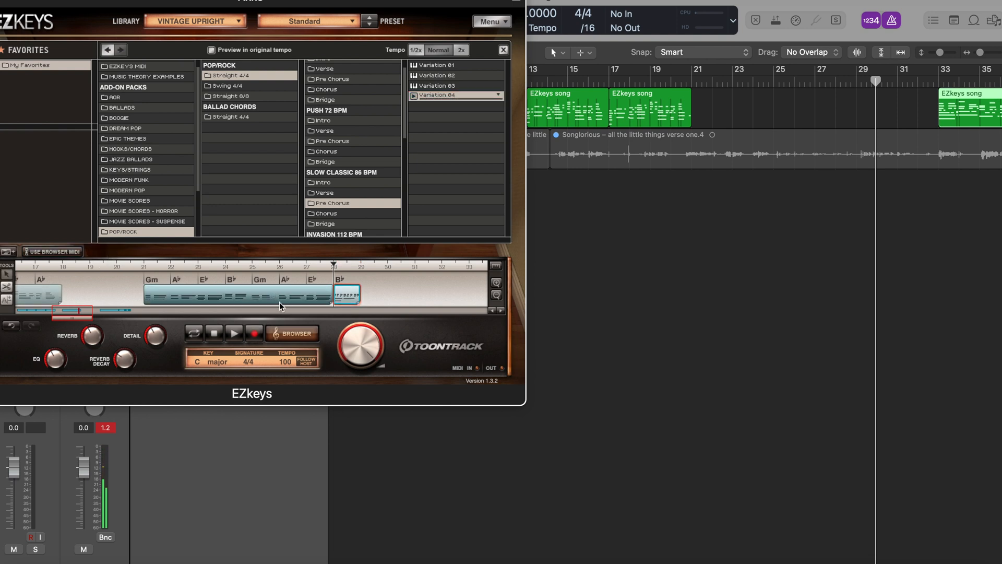
# Place both bridge blocks from the EZkeys timeline onto the PIANO track at bar 21
pyautogui.scroll(-3, 394, 294)
pyautogui.click(395, 290)
pyautogui.moveTo(248, 295); pyautogui.dragTo(695, 113)
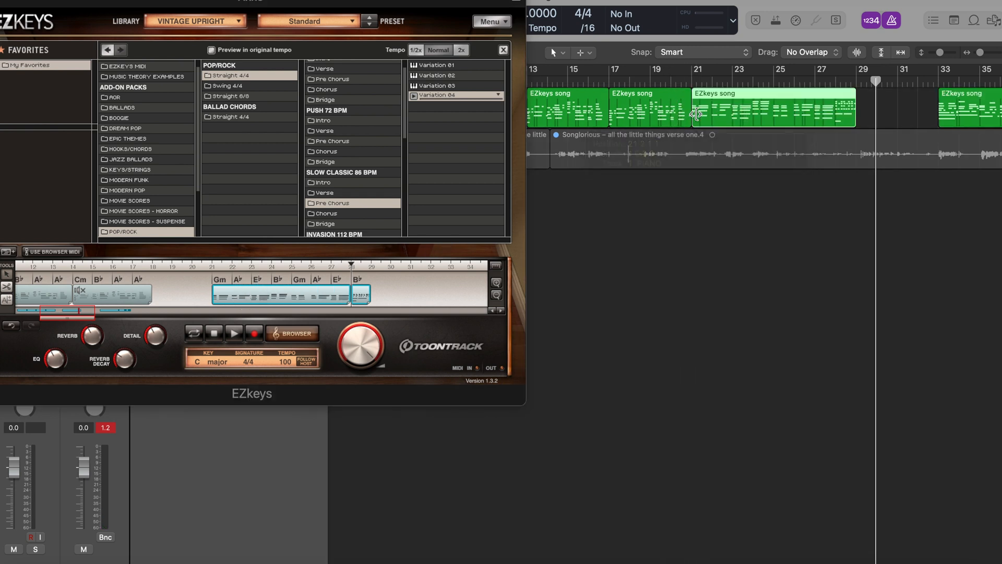
# Mute the two bridge blocks inside EZkeys and move the plugin window clear of the arrangement
pyautogui.rightClick(307, 296)
pyautogui.click(337, 383)
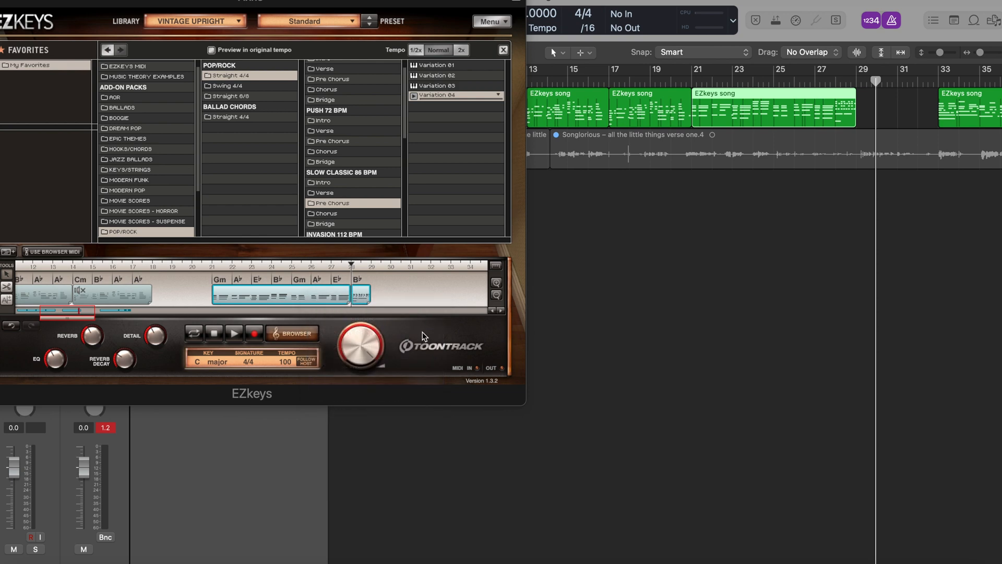
pyautogui.moveTo(441, 14); pyautogui.dragTo(187, 209)
pyautogui.moveTo(327, 2); pyautogui.dragTo(142, 128)
# Move the EZkeys song region at bar 33 on the PIANO track to bar 29, directly after the bridge region
pyautogui.scroll(-3, 584, 242)
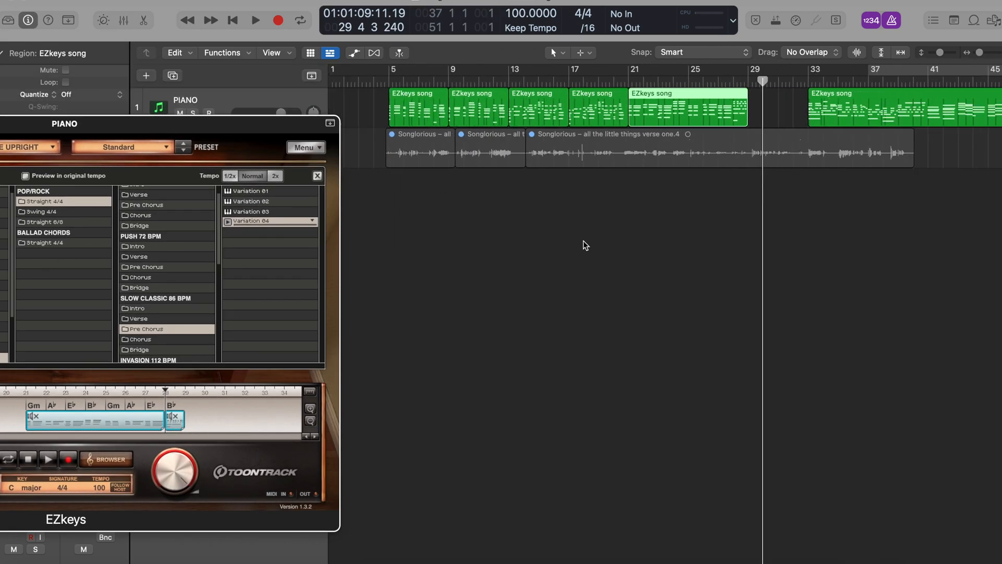
pyautogui.hscroll(3, 585, 244)
pyautogui.moveTo(731, 114); pyautogui.dragTo(675, 118)
pyautogui.hscroll(2, 675, 118)
pyautogui.hscroll(-5, 674, 118)
# Go back to bar 5 and briefly play the song from its first piano region
pyautogui.hotkey('shift', ',')
pyautogui.hotkey('shift', ',')
pyautogui.press(',')
pyautogui.press(',')
pyautogui.press(',')
pyautogui.press(',')
pyautogui.press(',')
pyautogui.press(',')
pyautogui.press(',')
pyautogui.press(',')
pyautogui.press(',')
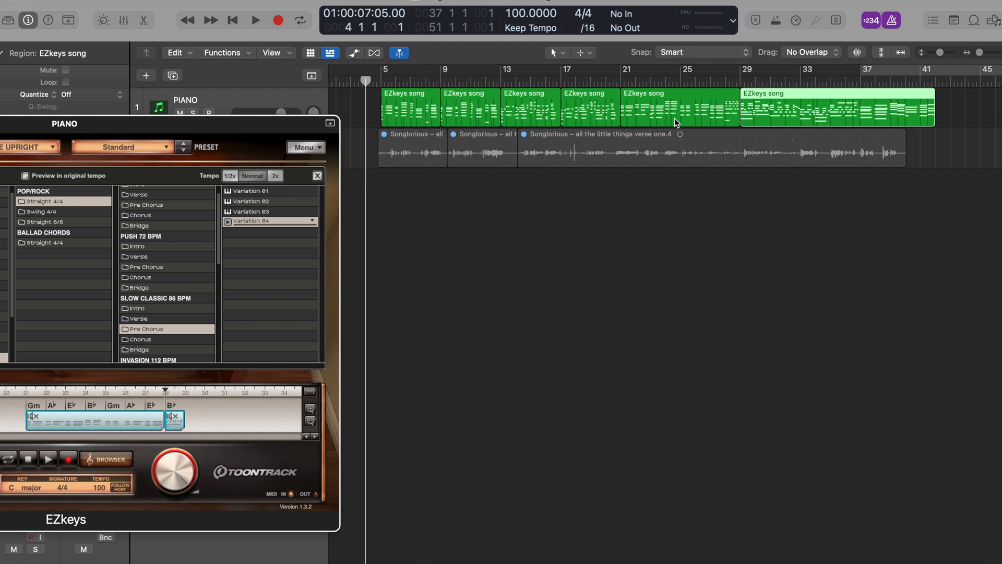
pyautogui.press('.')
pyautogui.press('space')
pyautogui.hscroll(2, 655, 121)
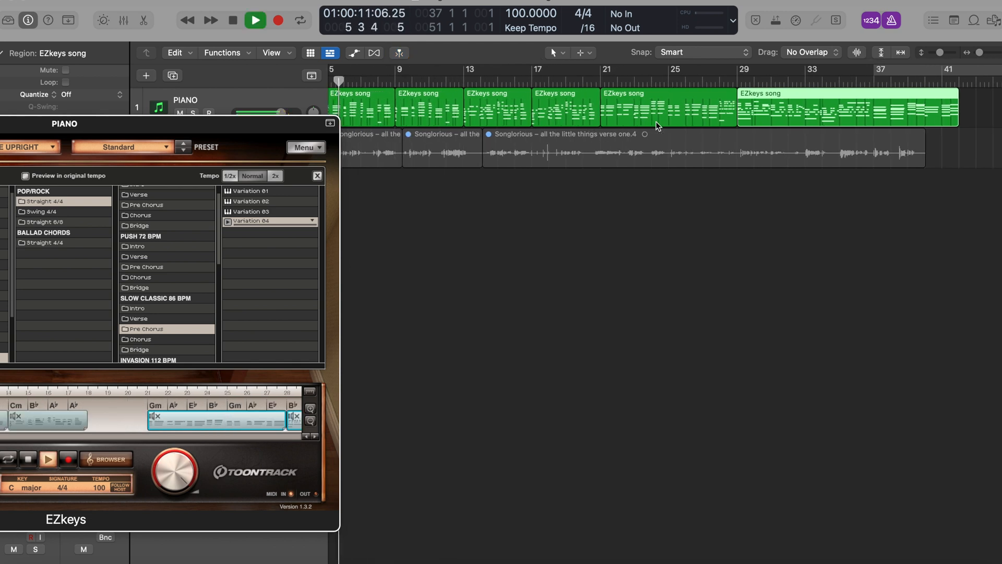
pyautogui.press('space')
# Play the bridge region on the PIANO track from bar 21 to the start of the following region at bar 29
pyautogui.press('.')
pyautogui.hotkey('shift', '.')
pyautogui.hotkey('shift', '.')
pyautogui.press(',')
pyautogui.press(',')
pyautogui.press('space')
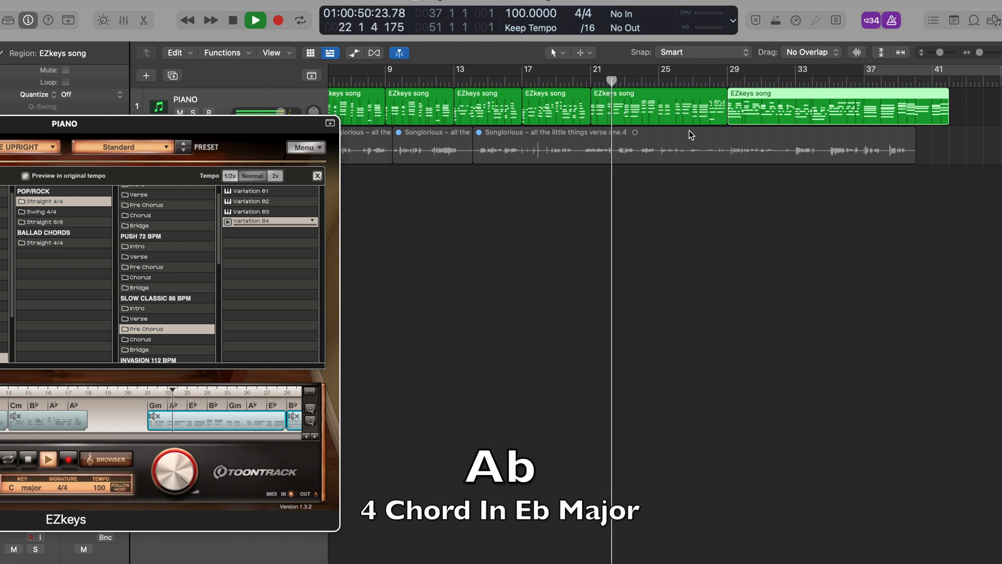
pyautogui.hscroll(1, 594, 254)
pyautogui.hscroll(2, 594, 254)
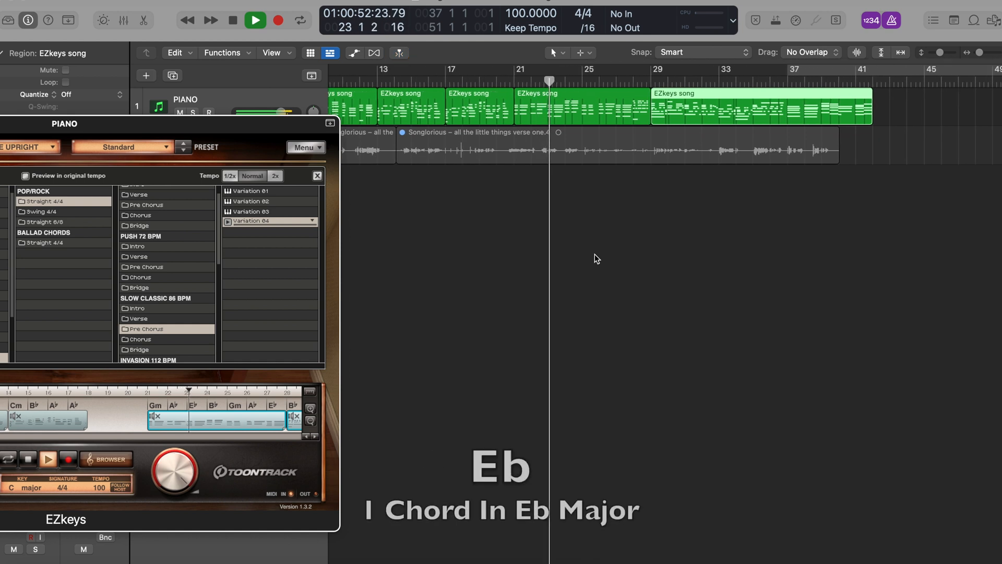
pyautogui.scroll(1, 594, 254)
pyautogui.scroll(3, 594, 254)
pyautogui.hscroll(1, 594, 253)
pyautogui.hscroll(1, 594, 254)
pyautogui.hscroll(1, 594, 254)
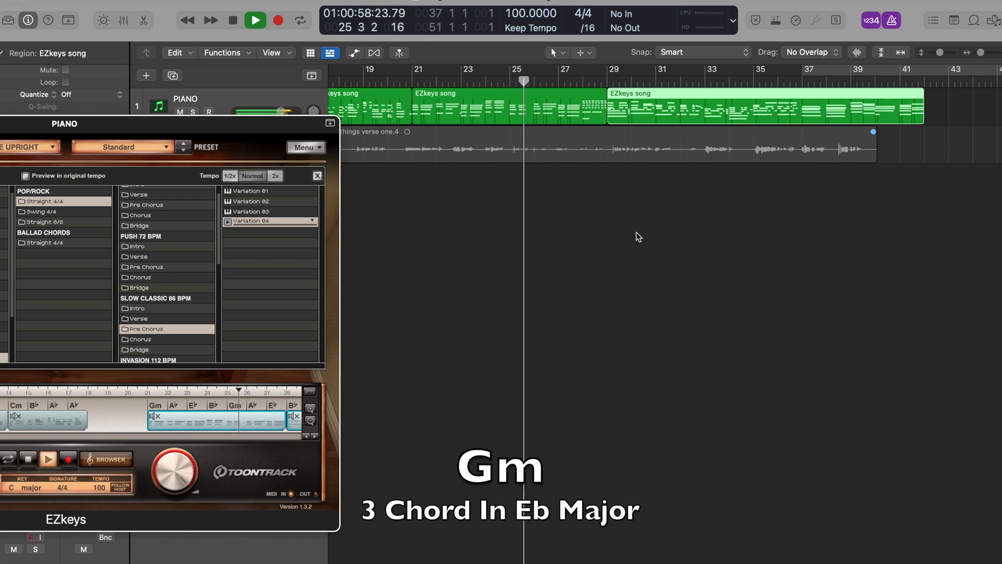
pyautogui.hscroll(1, 632, 241)
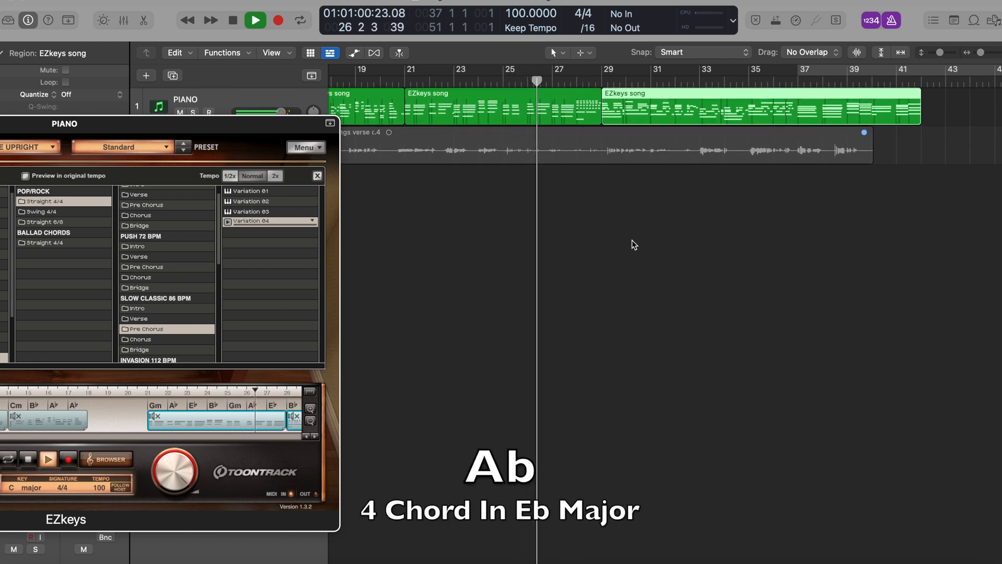
pyautogui.hscroll(3, 633, 244)
pyautogui.scroll(-3, 633, 244)
pyautogui.scroll(4, 632, 245)
pyautogui.scroll(3, 633, 245)
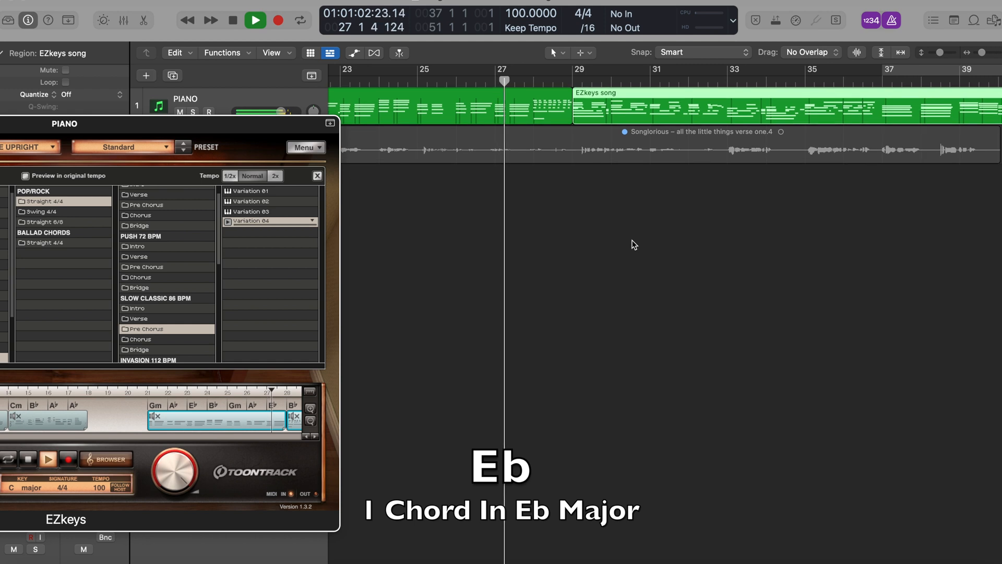
pyautogui.hscroll(1, 634, 245)
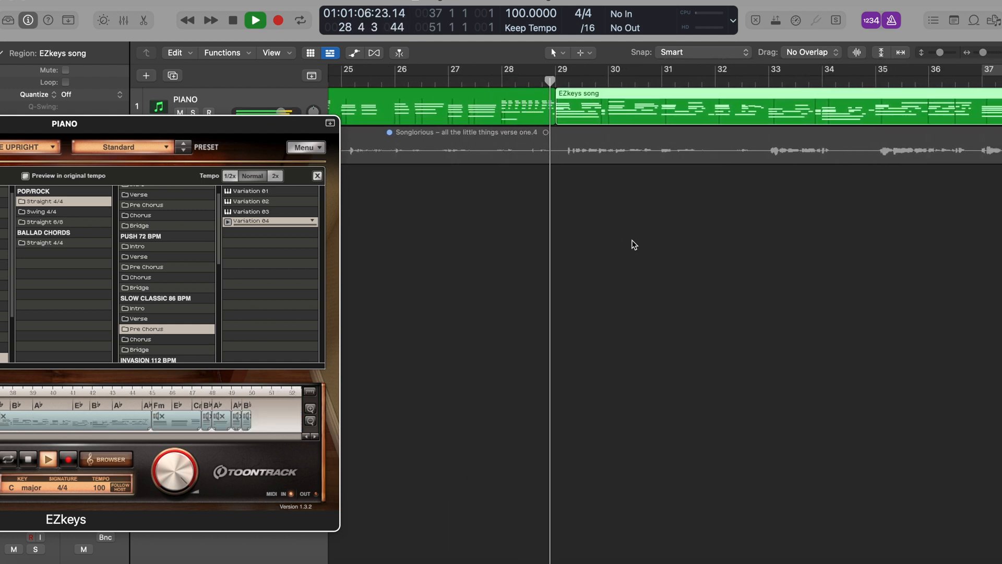
pyautogui.press('space')
# Move the playhead to bar 28 and open the bridge region's notes in the Piano Roll
pyautogui.scroll(-1, 616, 261)
pyautogui.scroll(2, 609, 254)
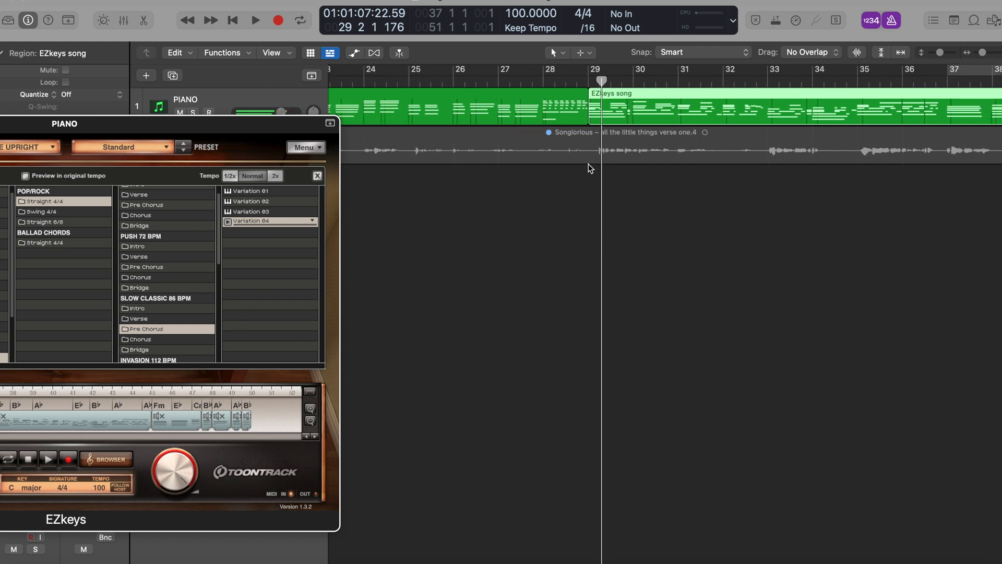
pyautogui.press(',')
pyautogui.press(',')
pyautogui.press(',')
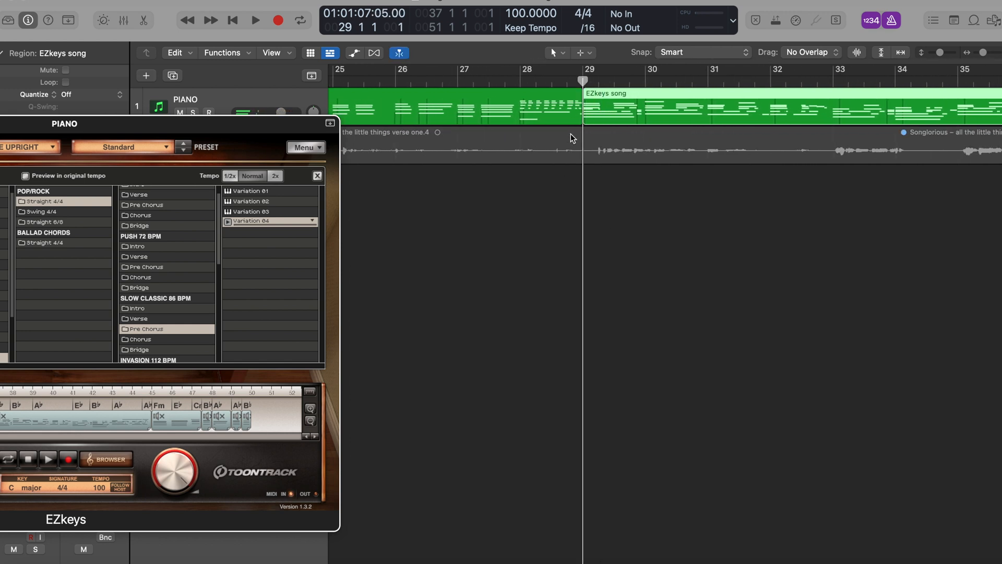
pyautogui.press('.')
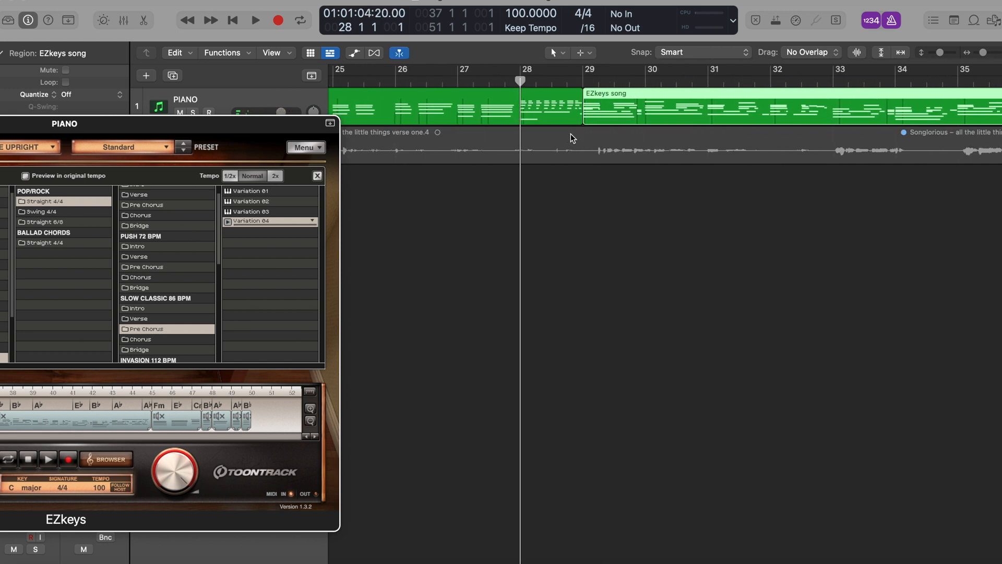
pyautogui.doubleClick(492, 108)
pyautogui.hscroll(5, 592, 444)
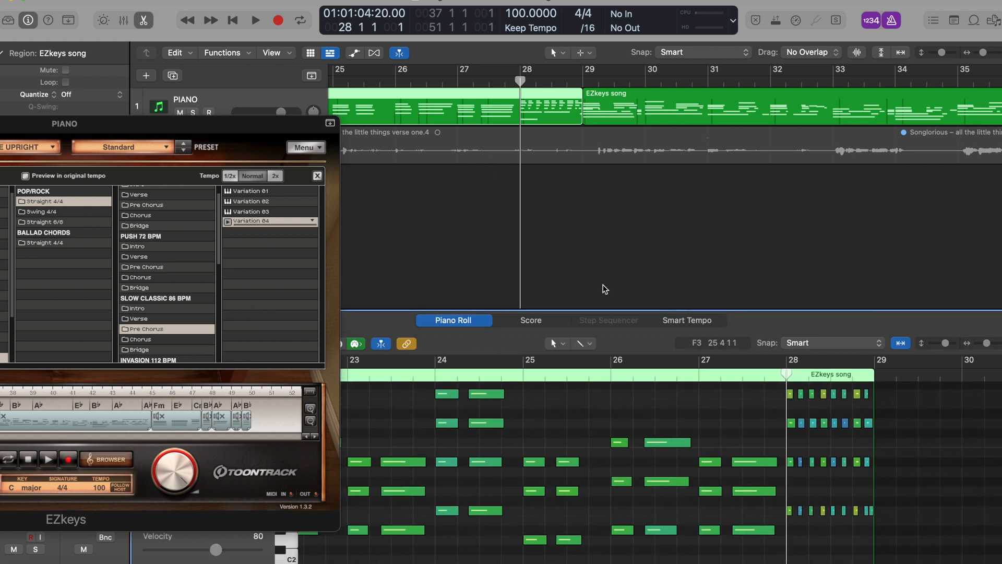
# Delete the bridge region that ends at bar 29 from the PIANO track
pyautogui.click(578, 222)
pyautogui.click(526, 106)
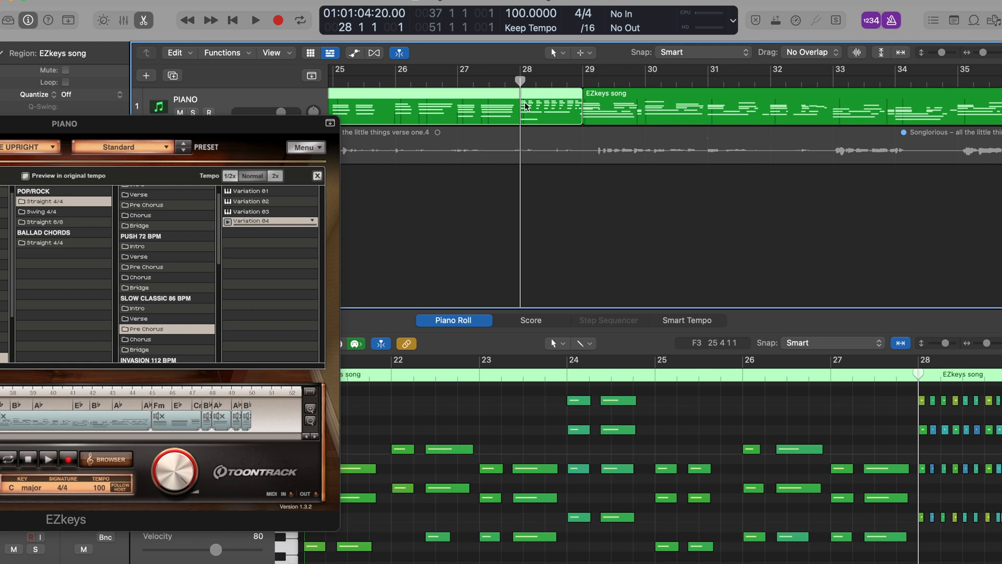
pyautogui.press('Delete')
# Move the EZkeys window to expose its song timeline and unmute the short B♭ block at bar 28
pyautogui.moveTo(200, 130); pyautogui.dragTo(360, 5)
pyautogui.scroll(5, 408, 296)
pyautogui.scroll(-4, 408, 298)
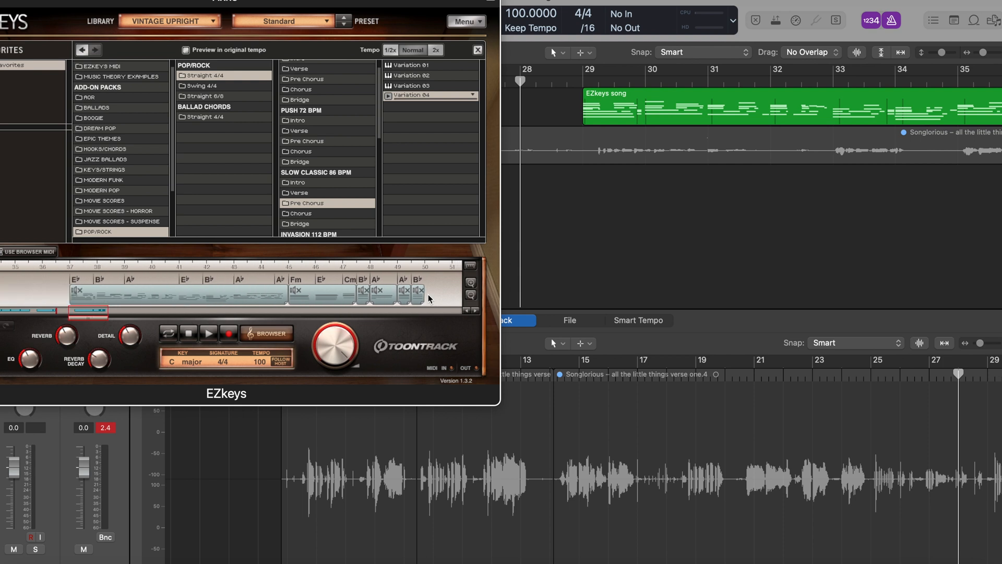
pyautogui.scroll(-5, 428, 298)
pyautogui.hscroll(-5, 422, 298)
pyautogui.scroll(3, 417, 298)
pyautogui.hscroll(-3, 417, 298)
pyautogui.scroll(3, 417, 298)
pyautogui.click(307, 301)
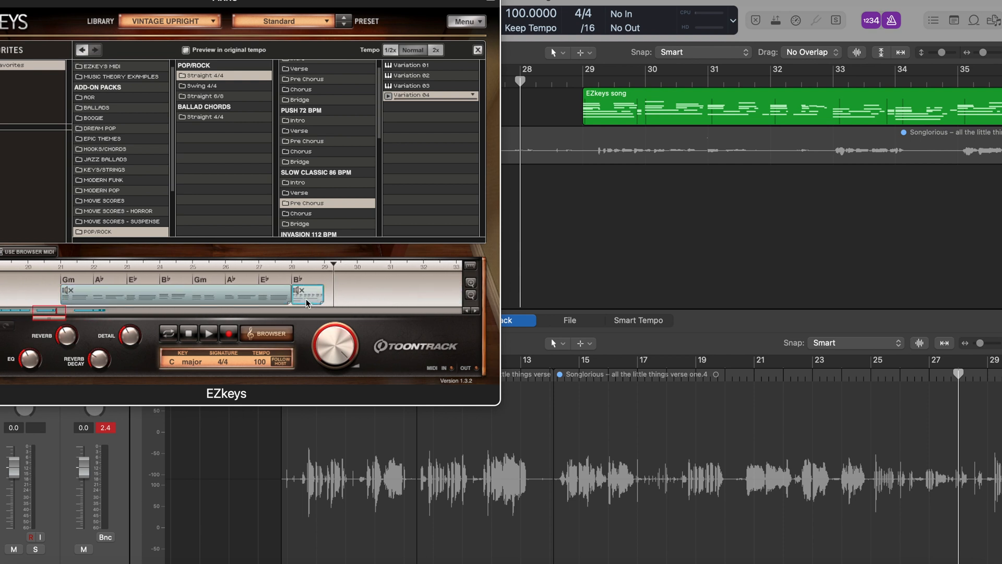
pyautogui.rightClick(307, 301)
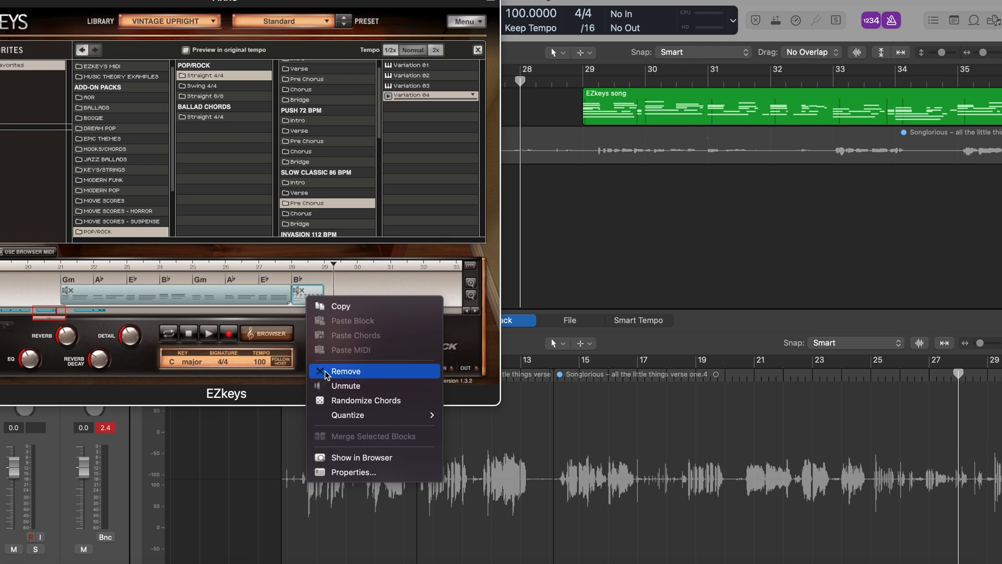
pyautogui.click(329, 385)
# Lower the inversion of the B♭ chord at bar 28 to -1 in the chord wheel
pyautogui.click(297, 279)
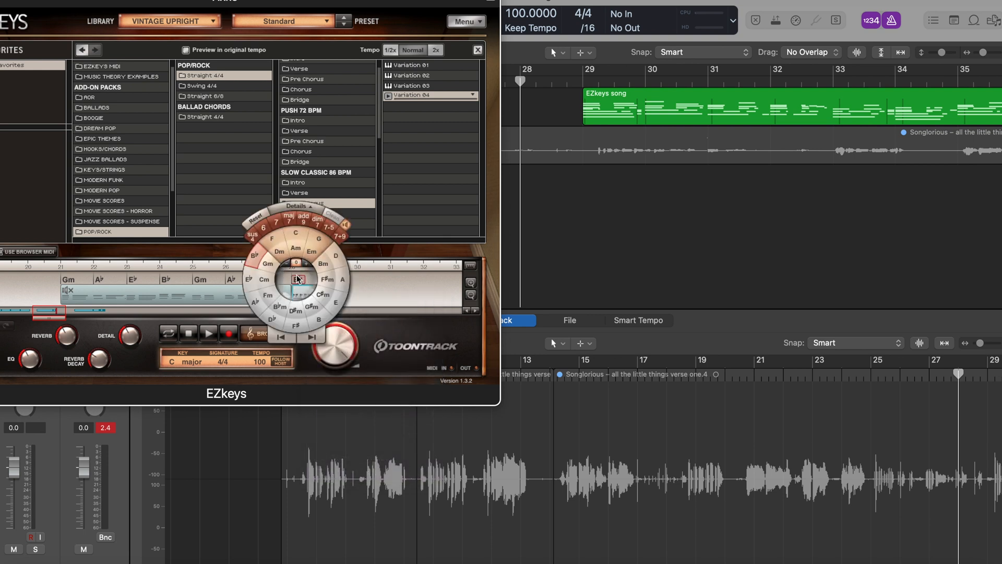
pyautogui.click(296, 206)
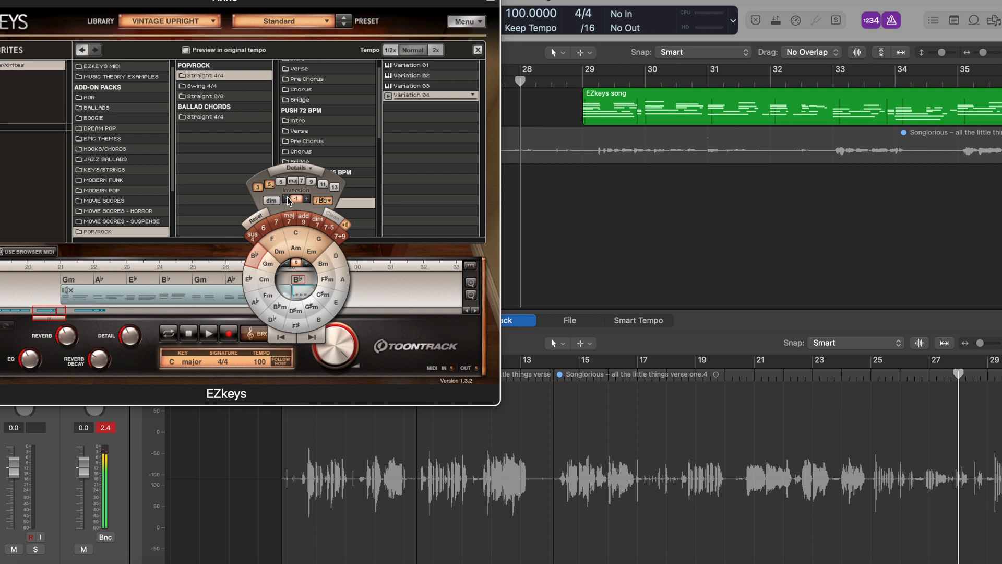
pyautogui.click(376, 291)
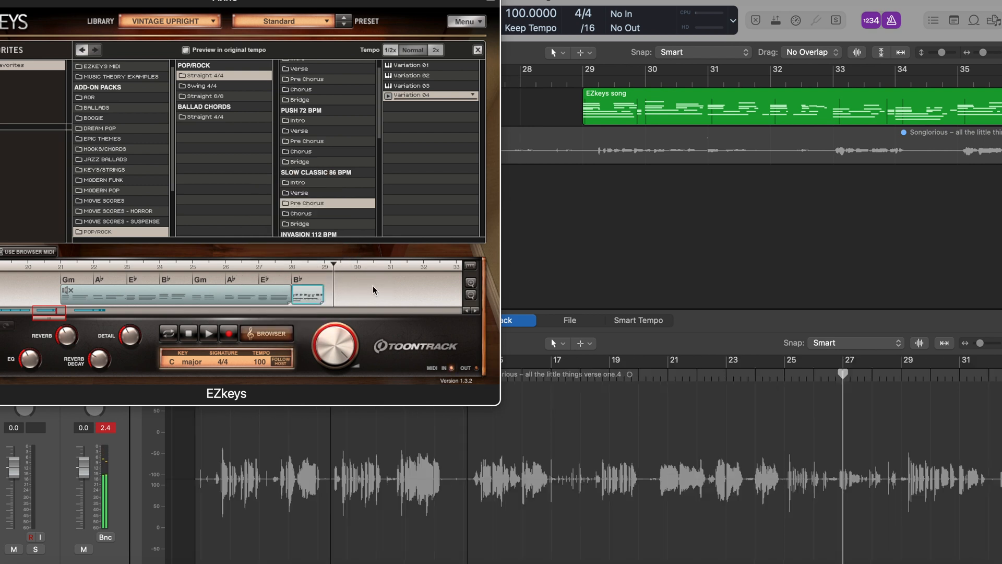
# Play the end of the bridge from bar 26 and unmute the long bridge block starting at bar 21
pyautogui.press(',')
pyautogui.press('space')
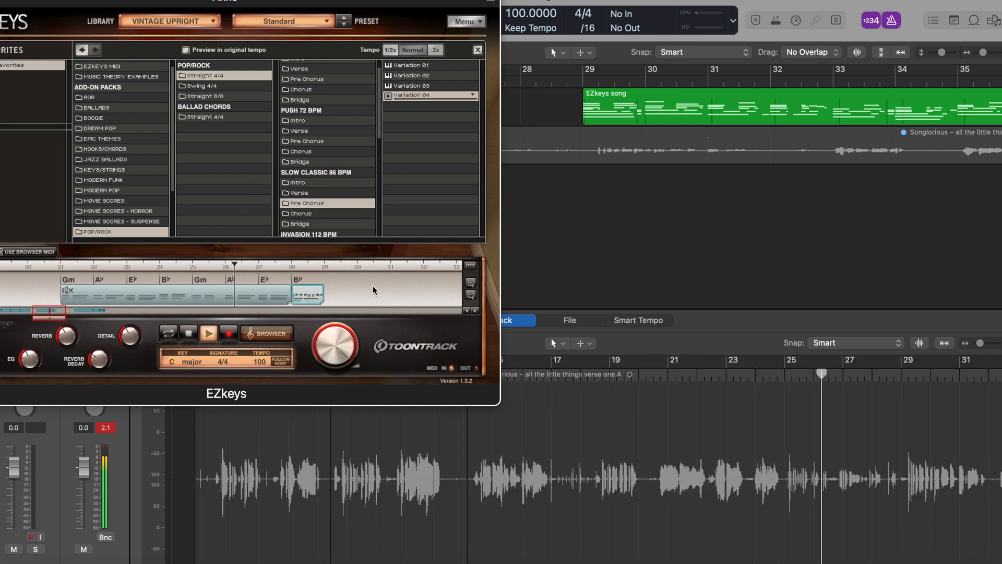
pyautogui.rightClick(247, 286)
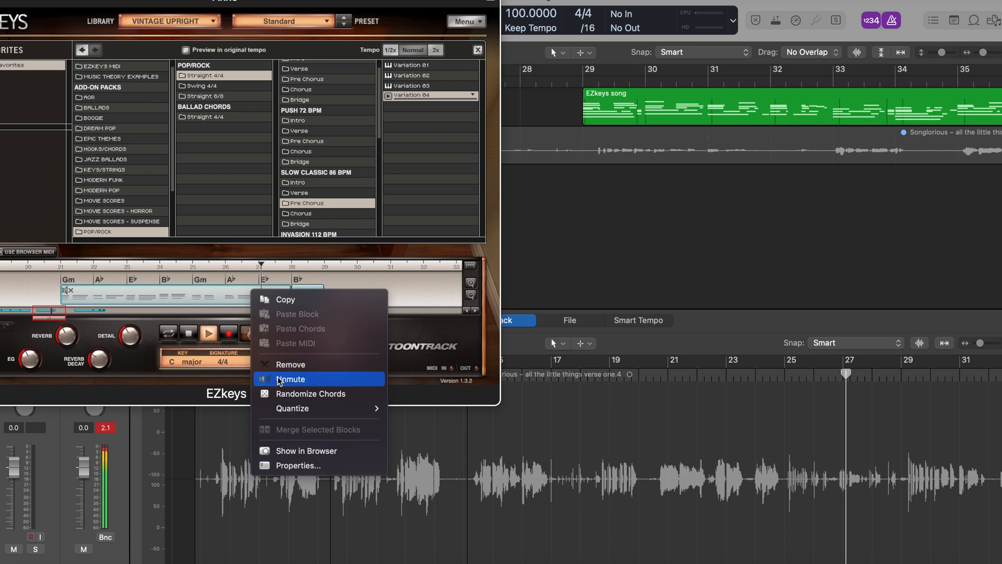
pyautogui.click(290, 379)
pyautogui.press('space')
# Return the playhead to bar 25, reveal the EZkeys timeline tools and split the long bridge block at bar 25
pyautogui.press(',')
pyautogui.press(',')
pyautogui.press(',')
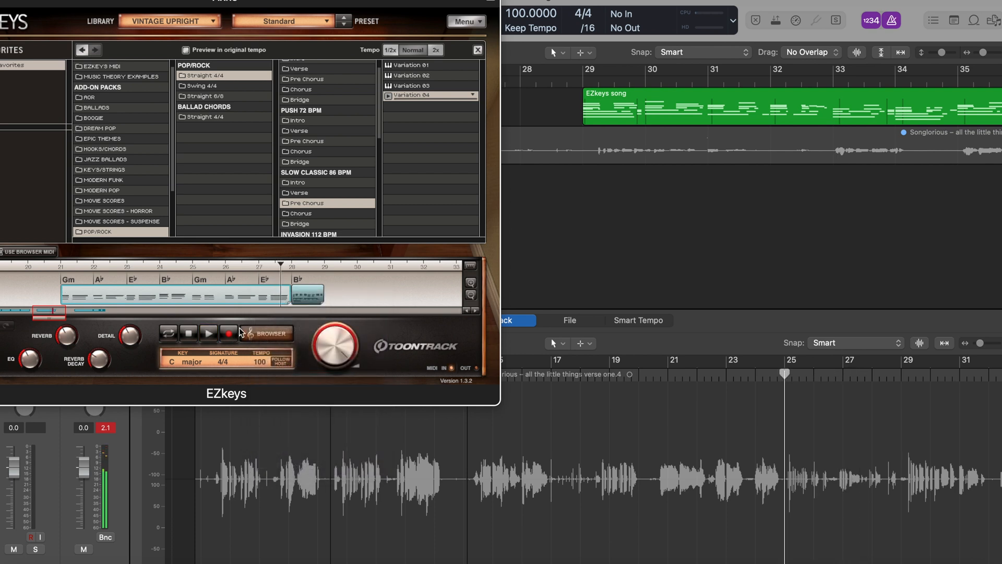
pyautogui.press('space')
pyautogui.press('space')
pyautogui.click(191, 264)
pyautogui.click(192, 296)
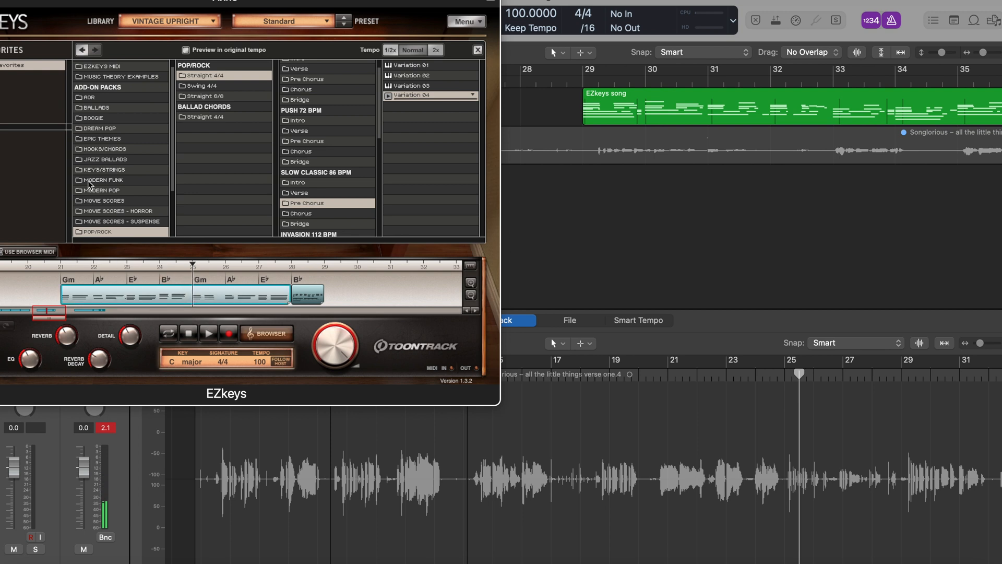
pyautogui.moveTo(131, 3); pyautogui.dragTo(259, 2)
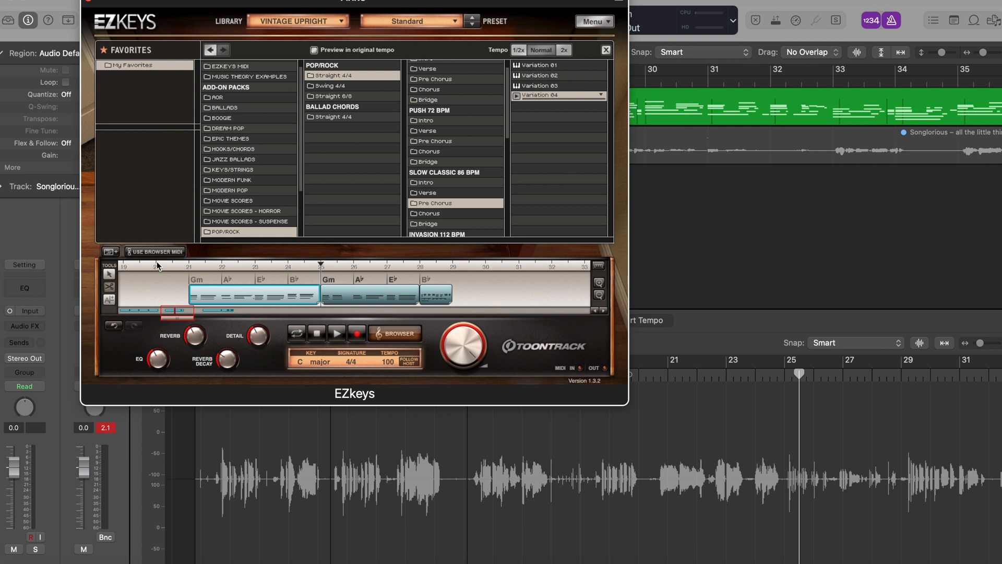
# Adjust the inversions of the Gm, A♭ and E♭ chords in the split block starting at bar 25
pyautogui.click(329, 278)
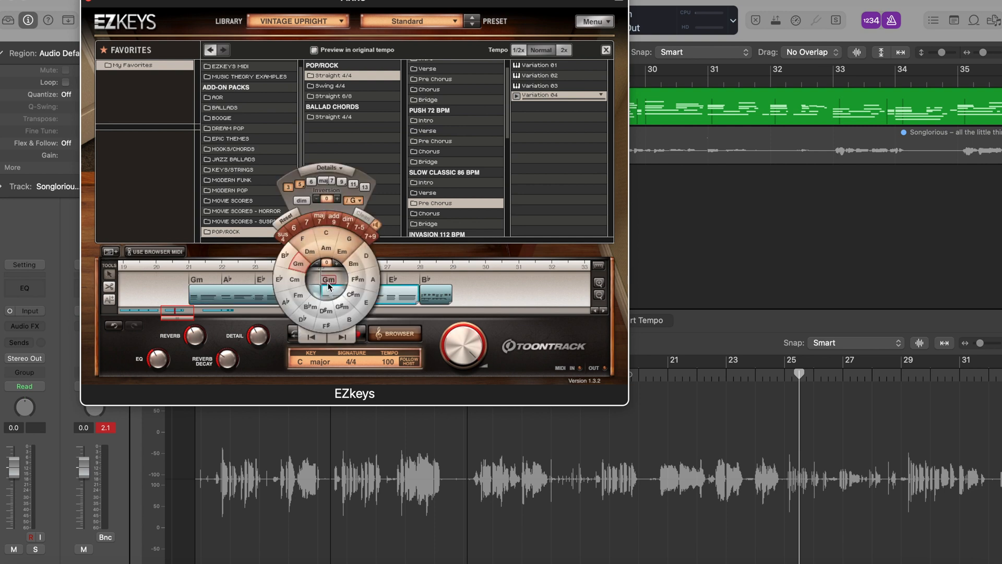
pyautogui.click(443, 269)
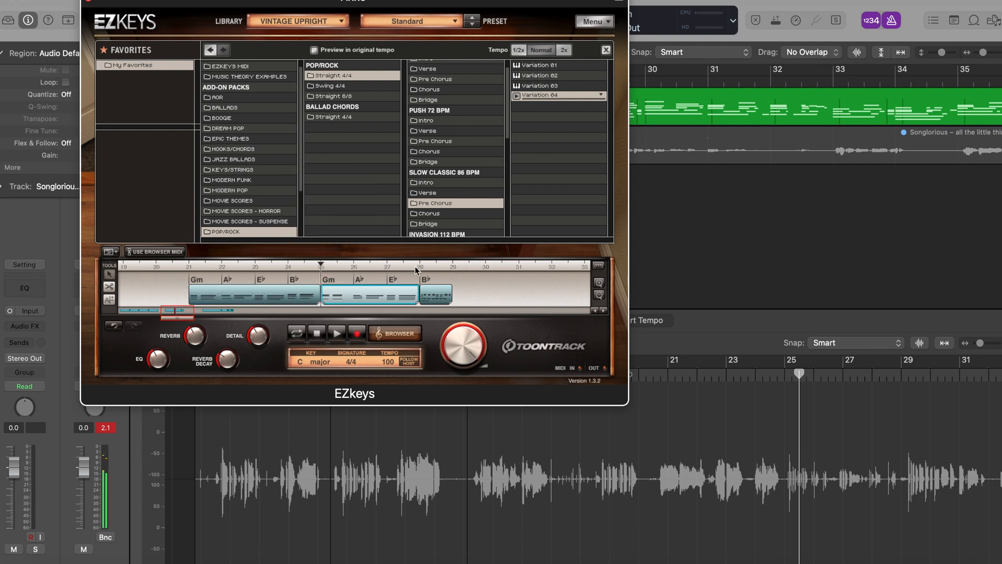
pyautogui.click(359, 280)
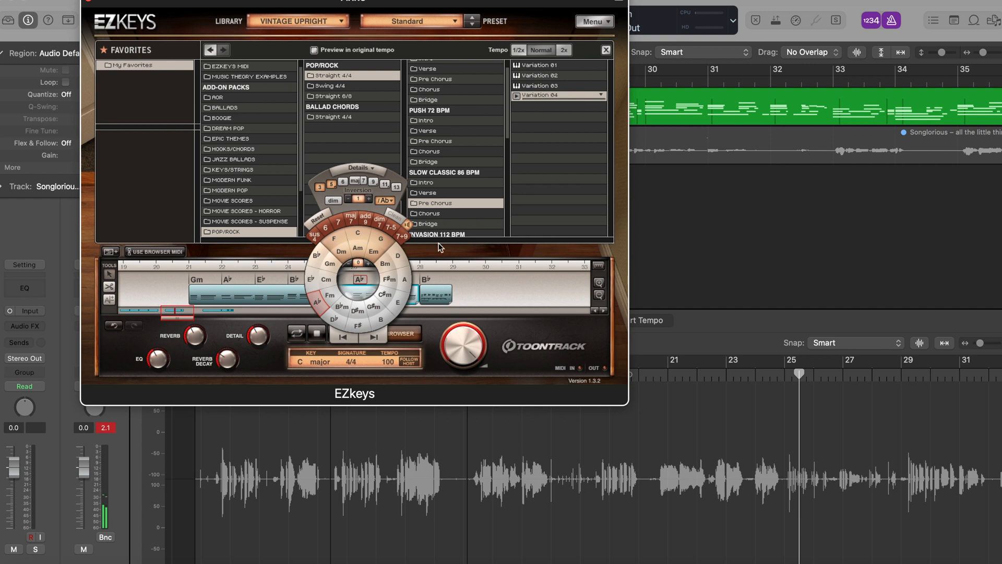
pyautogui.click(466, 273)
pyautogui.click(391, 279)
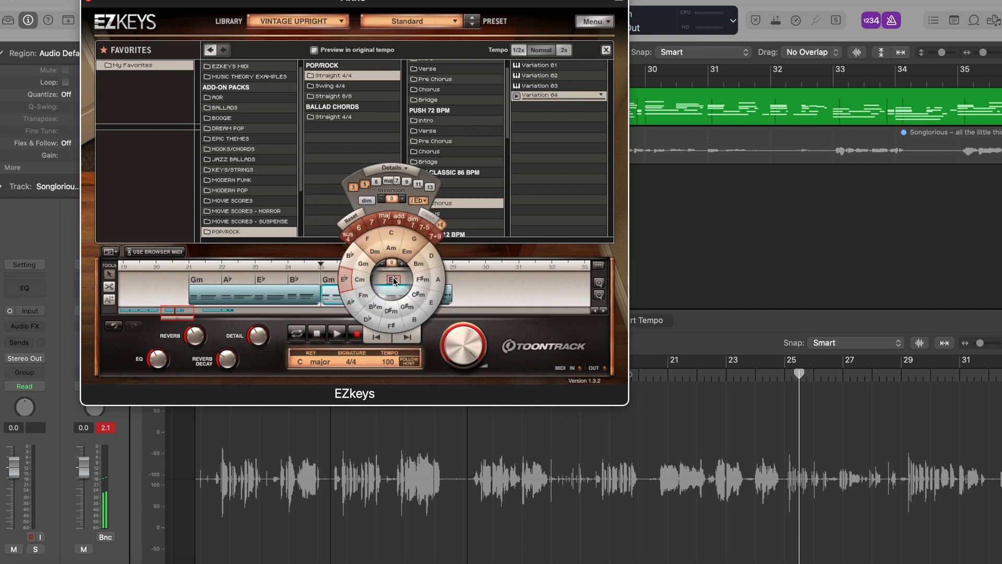
pyautogui.click(495, 287)
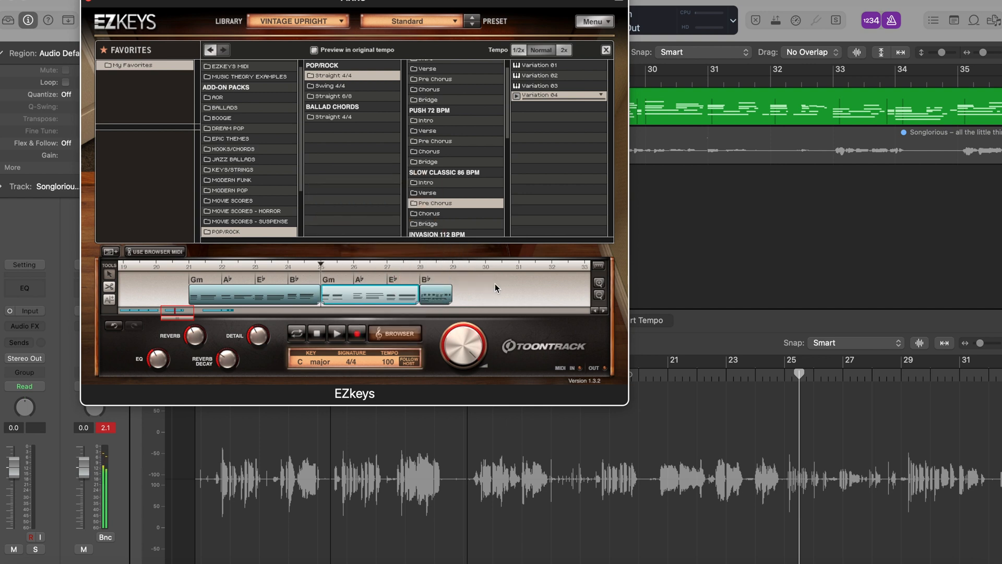
# Play the second half of the bridge from bar 25 to bar 29 with the vocal
pyautogui.press('space')
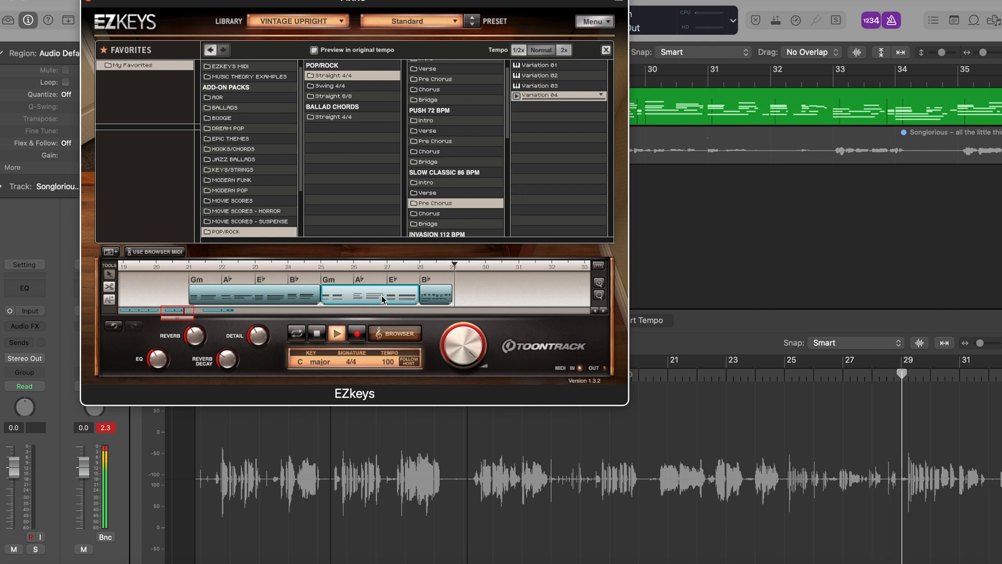
pyautogui.press('space')
pyautogui.scroll(-3, 381, 296)
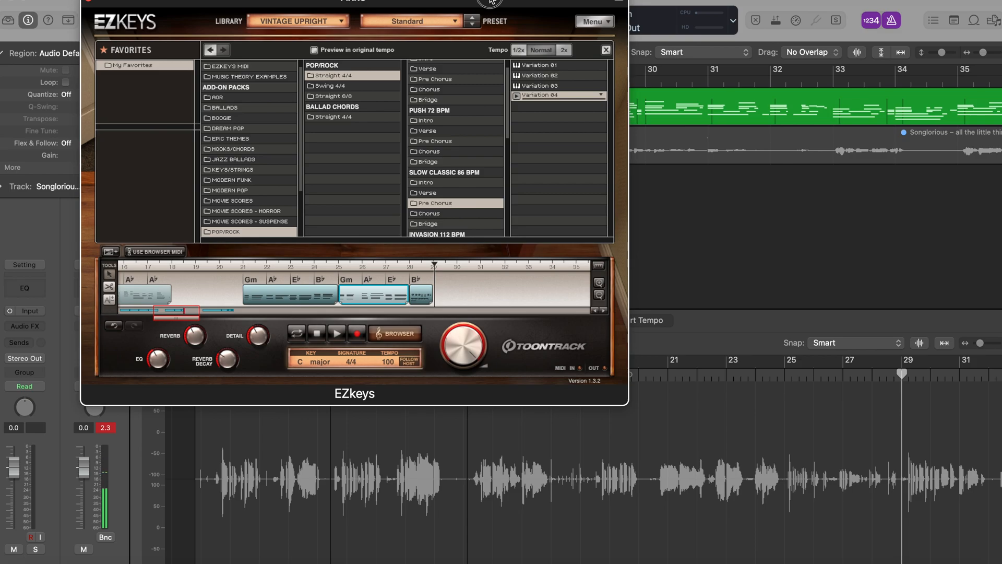